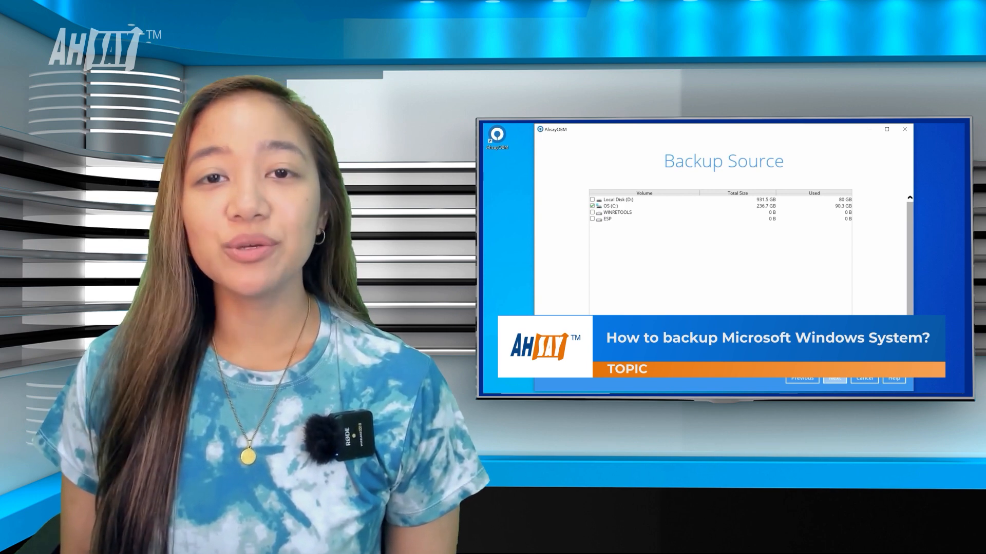
{"action": "left_click", "coordinate": [842, 381]}
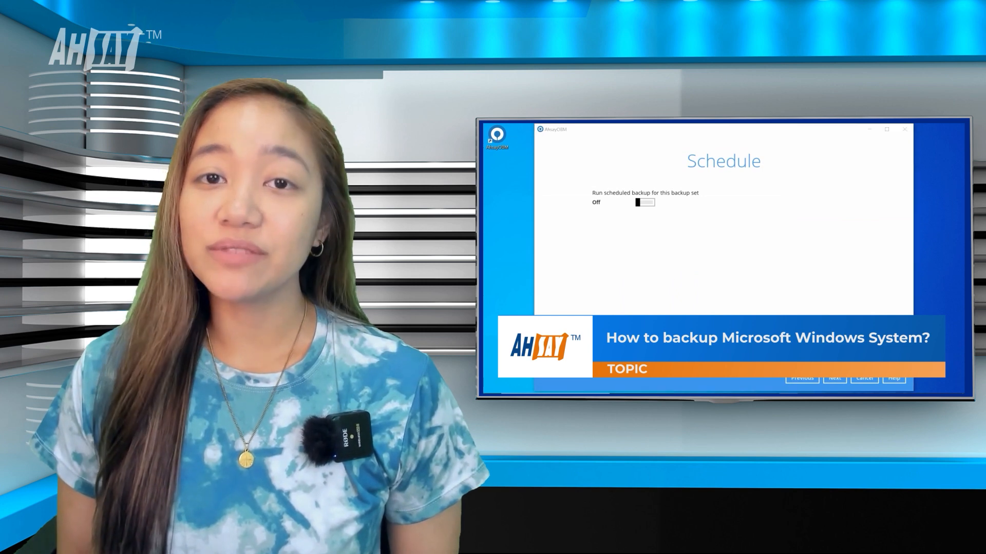
{"action": "left_click", "coordinate": [641, 203]}
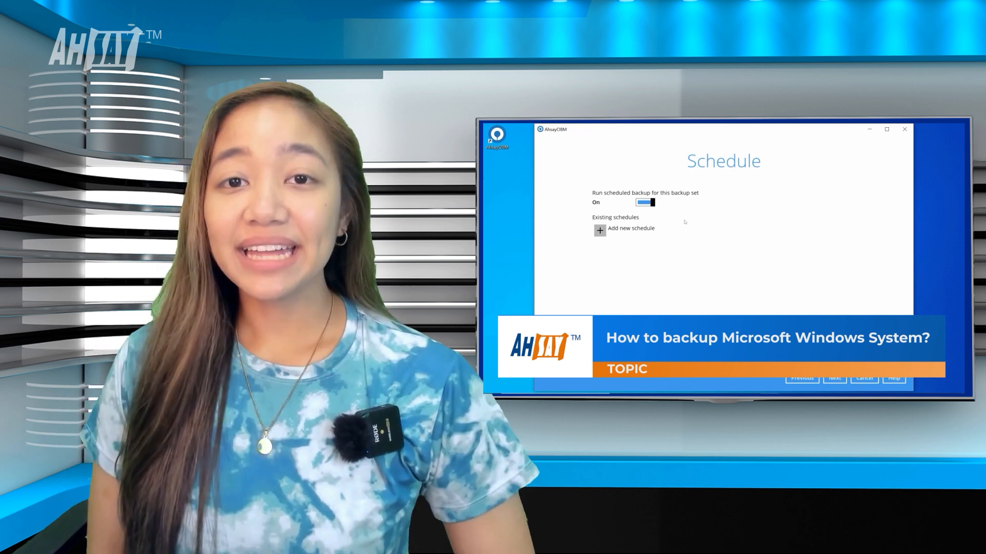
{"action": "left_click", "coordinate": [600, 230]}
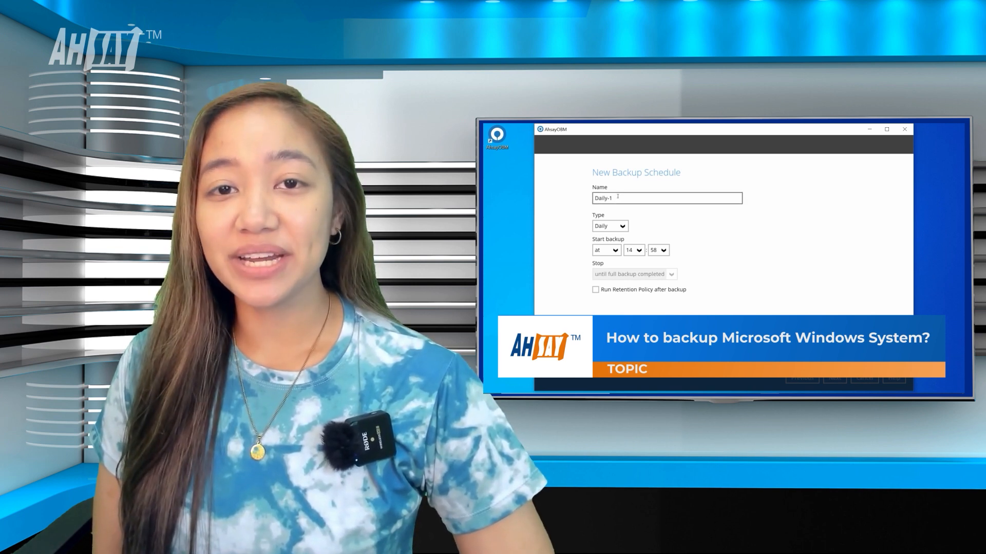
{"action": "left_click_drag", "start_coordinate": [618, 199], "coordinate": [595, 198]}
{"action": "key", "text": "BackSpace"}
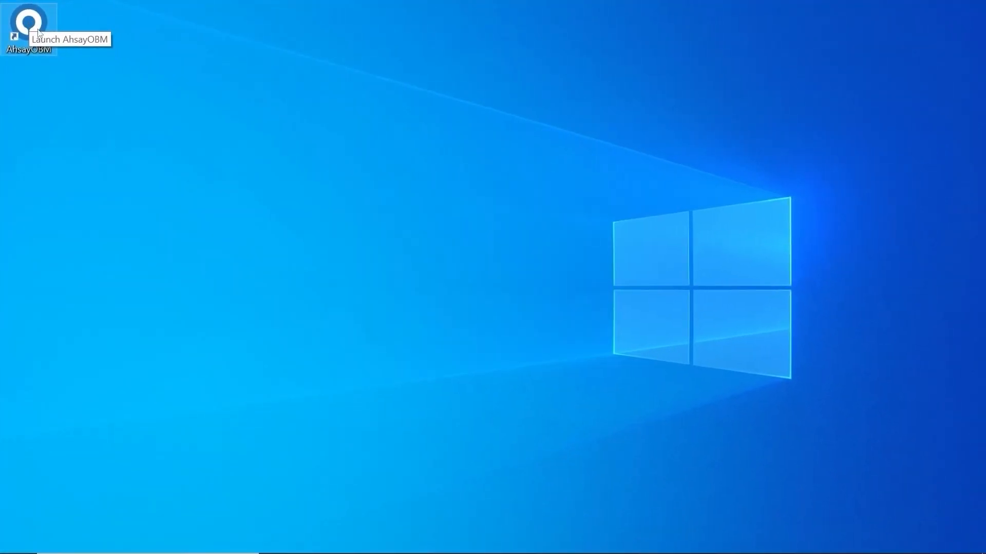
Launch AhsayOBM from the desktop and log in by entering the account password
{"action": "double_click", "coordinate": [82, 52]}
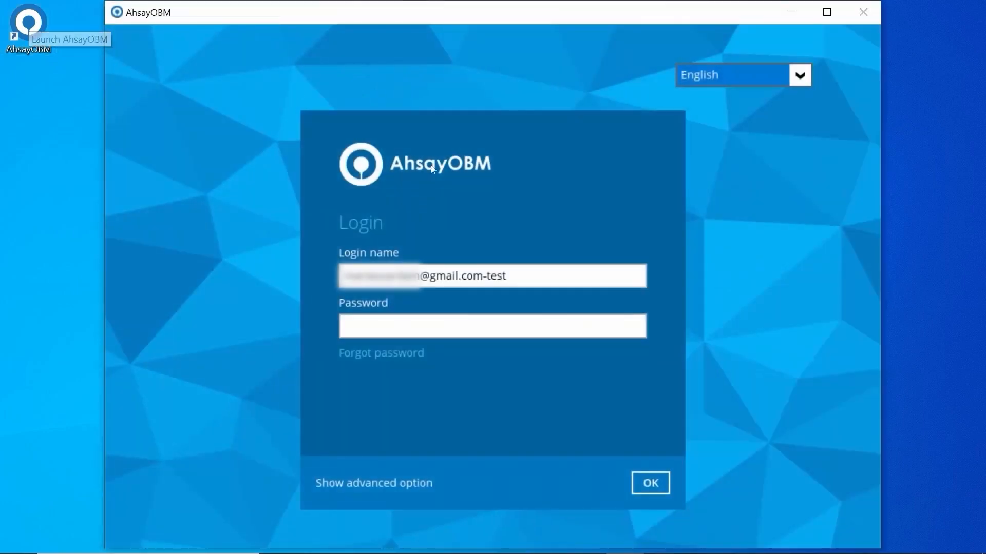
{"action": "left_click", "coordinate": [552, 322]}
{"action": "type", "text": "********"}
{"action": "left_click", "coordinate": [650, 484]}
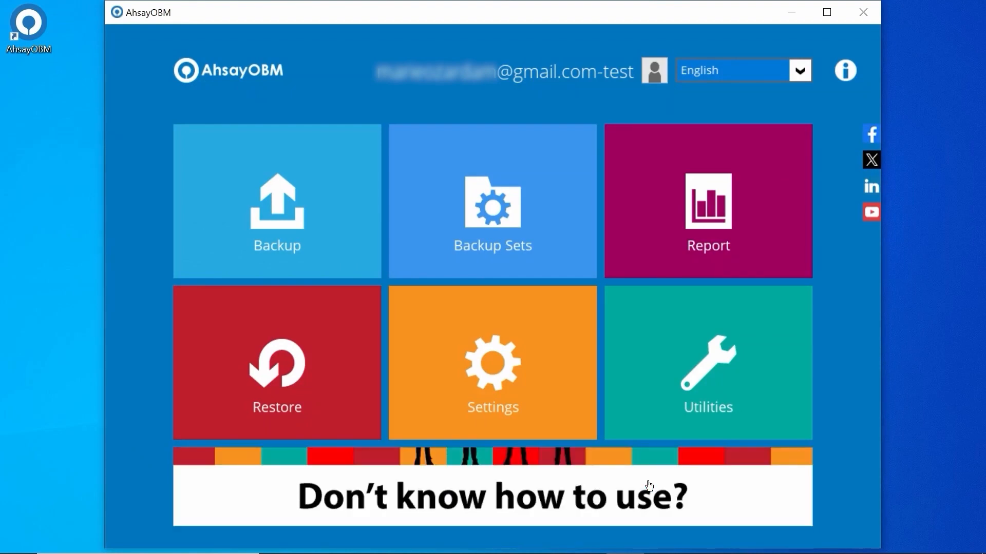
Add a new backup set and name it "Windows System Backup"
{"action": "left_click", "coordinate": [597, 284]}
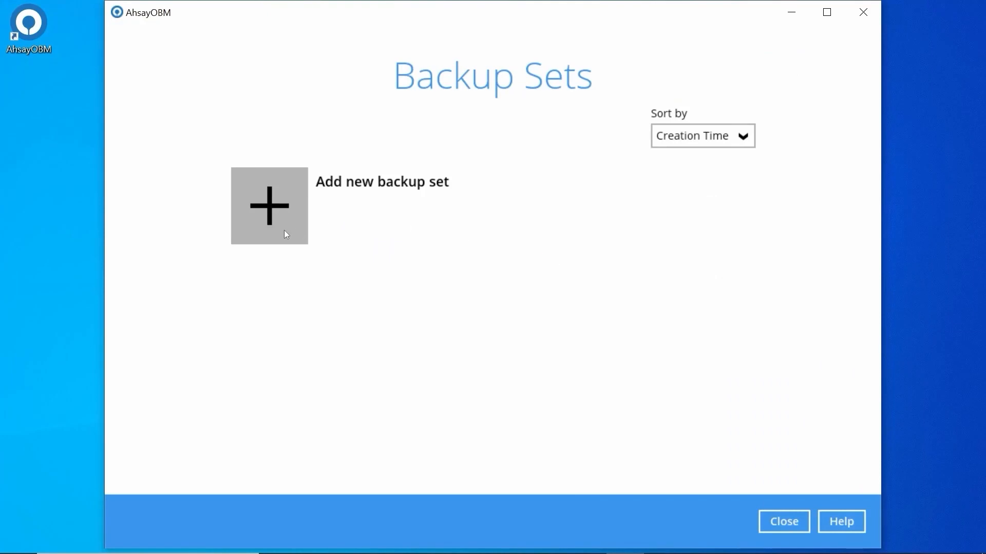
{"action": "left_click", "coordinate": [272, 234]}
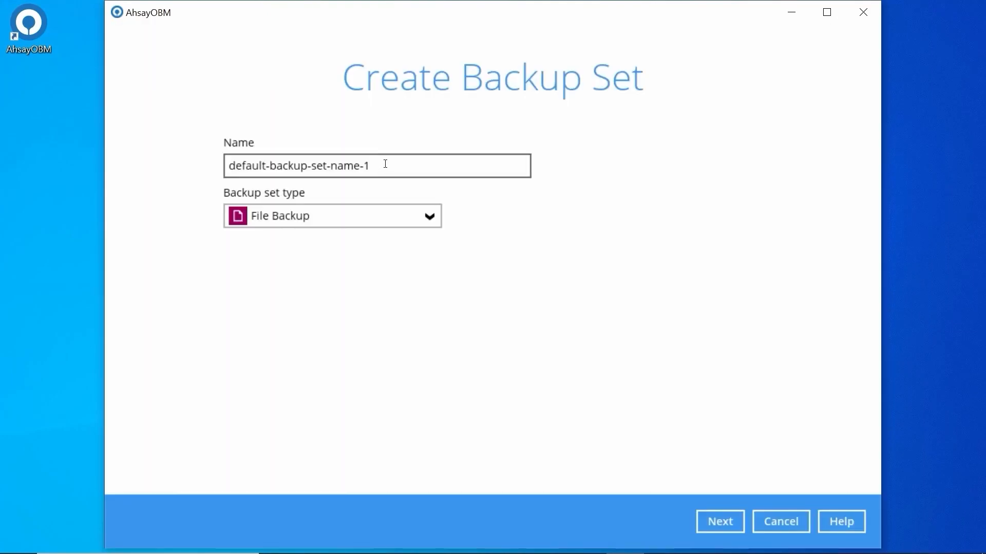
{"action": "left_click_drag", "start_coordinate": [405, 168], "coordinate": [226, 170]}
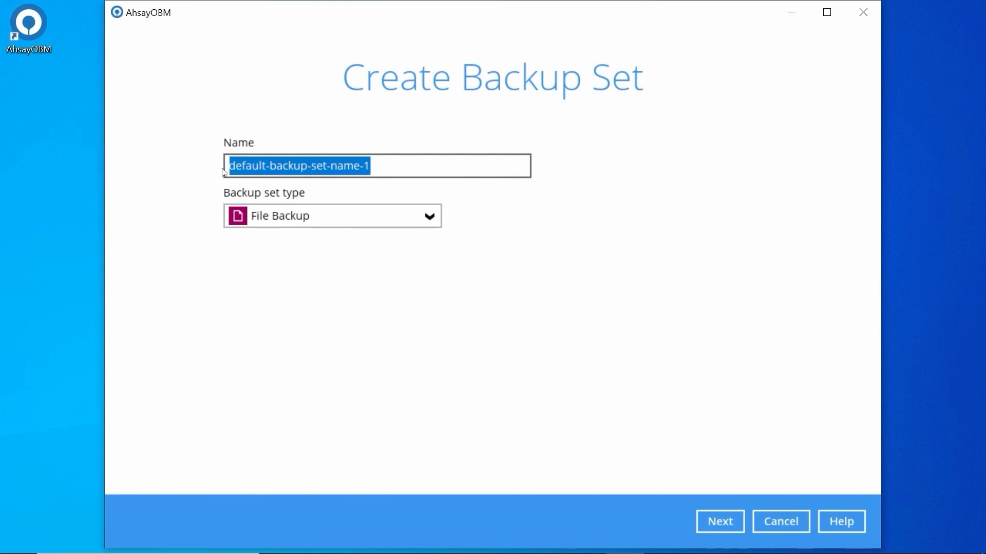
{"action": "key", "text": "BackSpace"}
{"action": "type", "text": "Windows "}
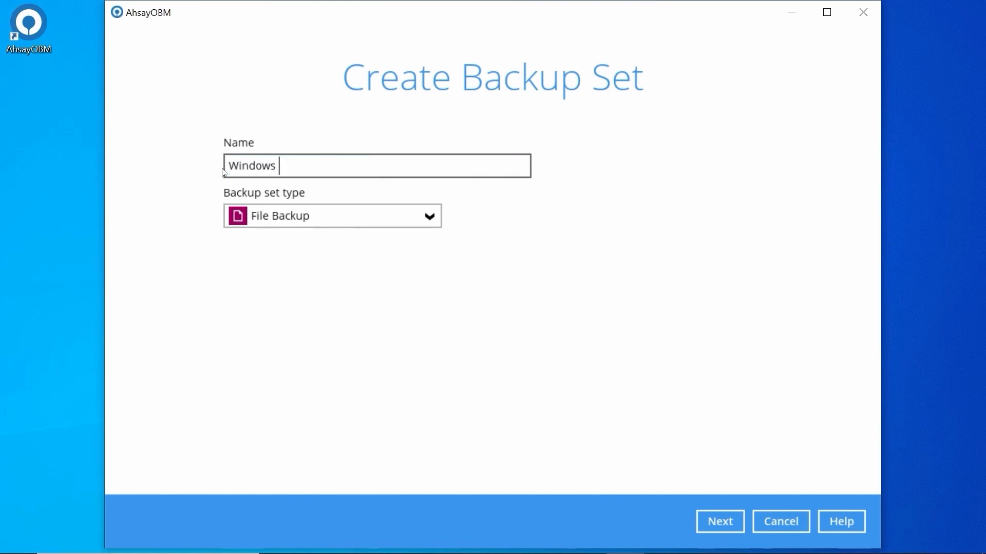
{"action": "type", "text": "System Backup"}
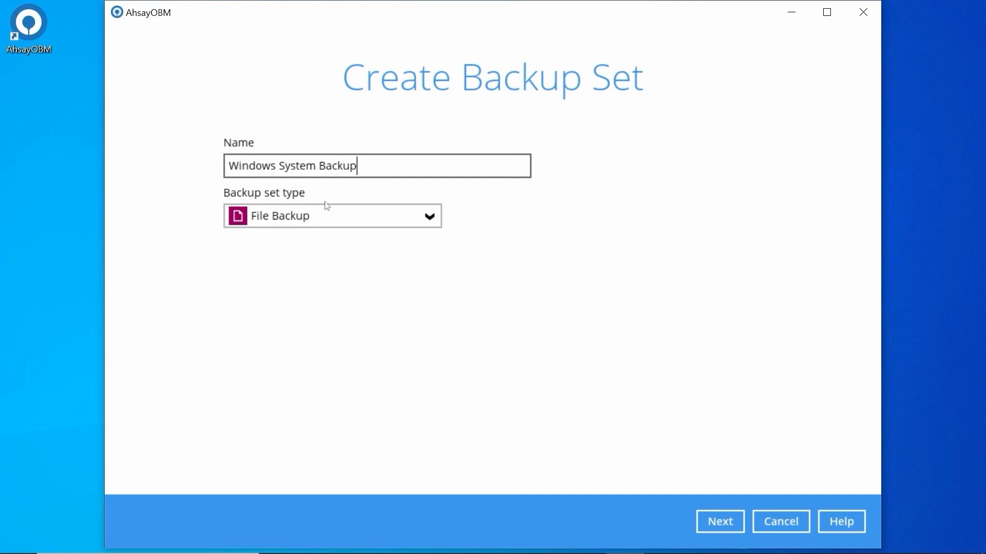
Set the backup set type to MS Windows System Backup with Local Disk (D:) as the temporary location, and continue to the backup source
{"action": "left_click", "coordinate": [354, 216]}
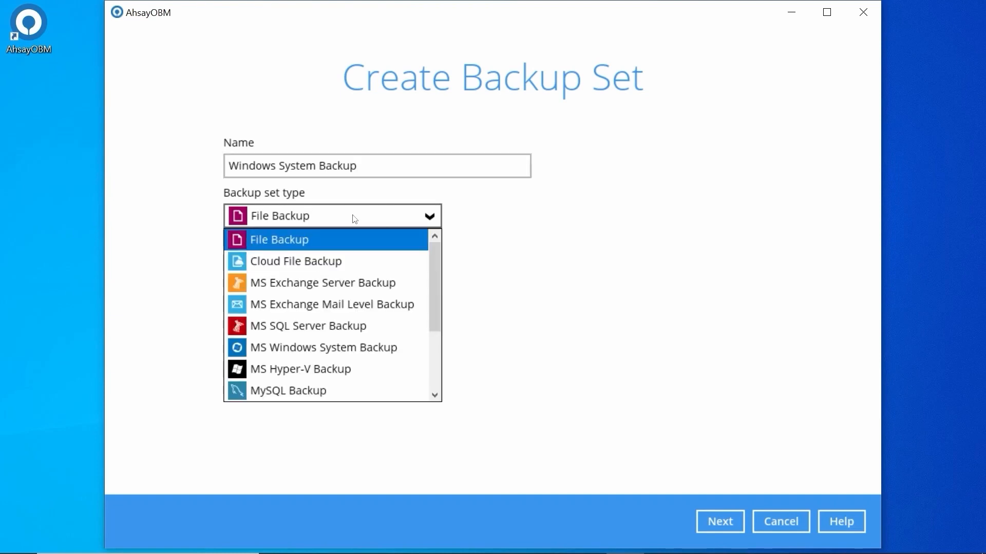
{"action": "left_click", "coordinate": [346, 347]}
{"action": "left_click", "coordinate": [422, 266]}
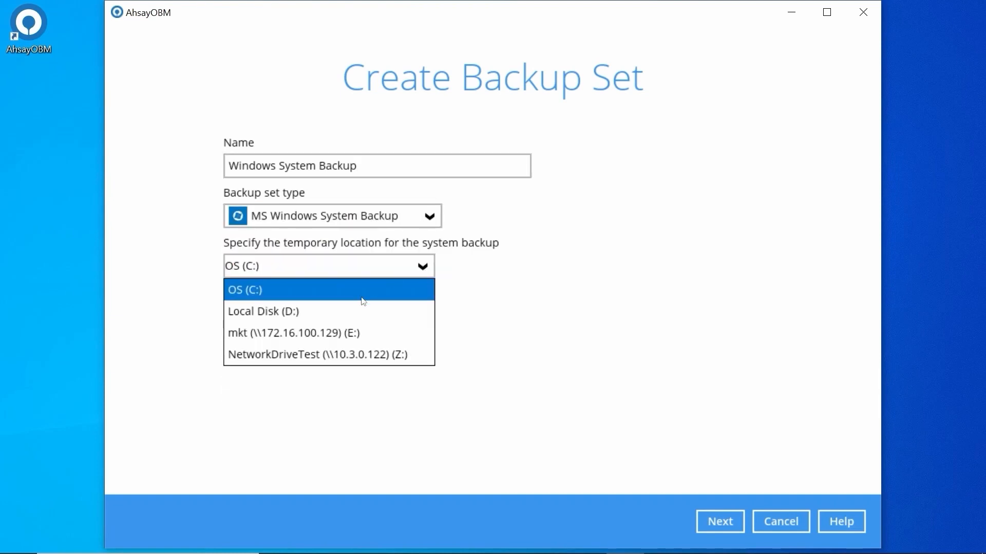
{"action": "left_click", "coordinate": [347, 312]}
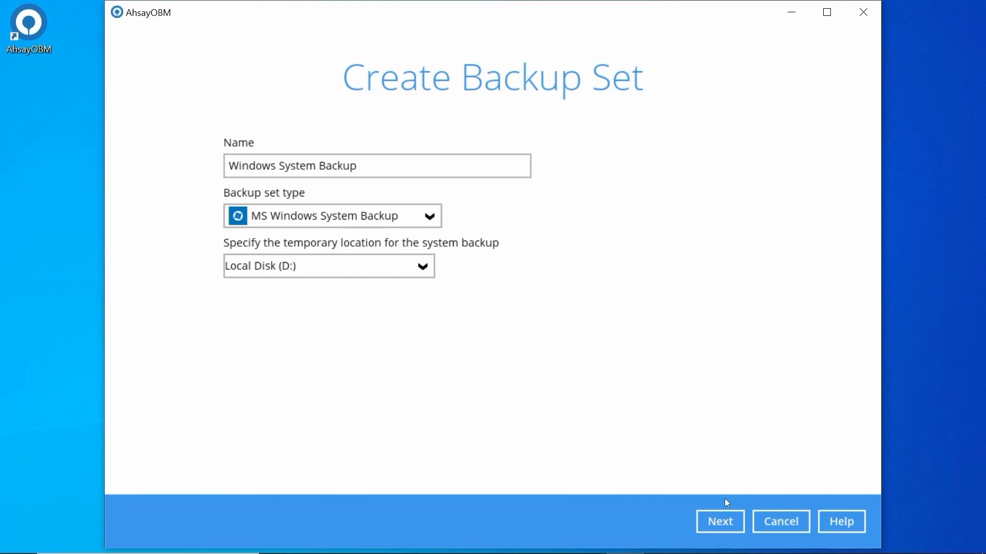
{"action": "left_click", "coordinate": [726, 522]}
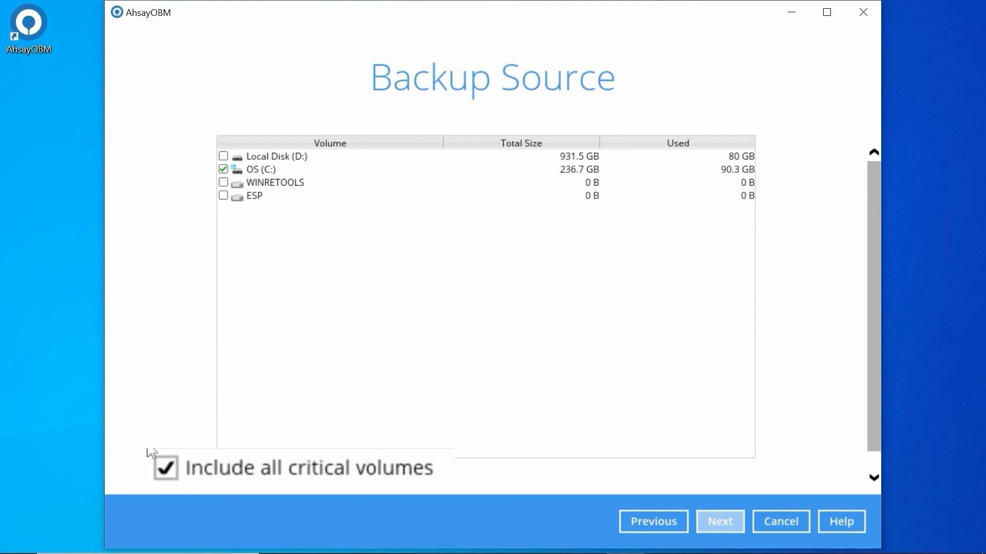
Keep all critical volumes included in the backup source and continue to the schedule settings
{"action": "left_click", "coordinate": [172, 477]}
{"action": "left_click", "coordinate": [173, 483]}
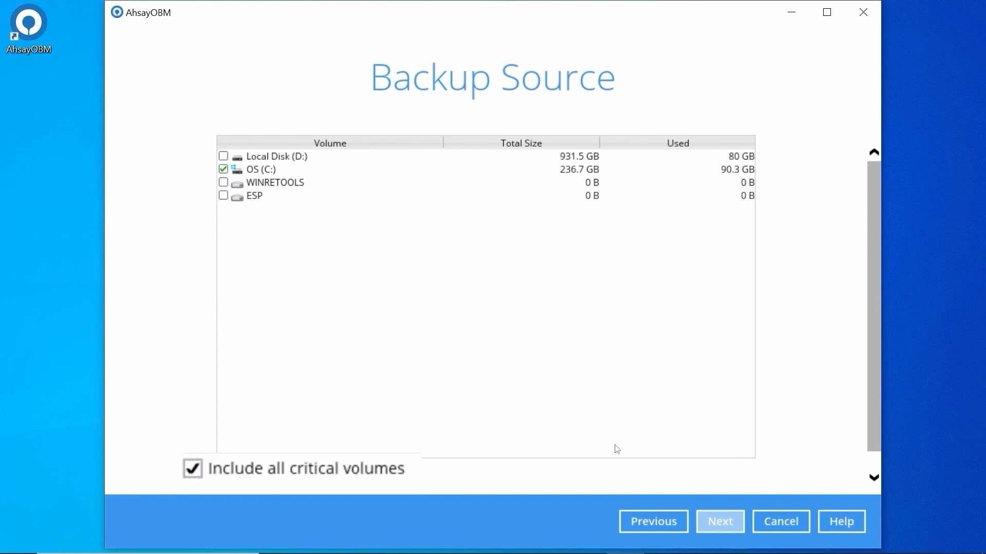
{"action": "left_click", "coordinate": [735, 522]}
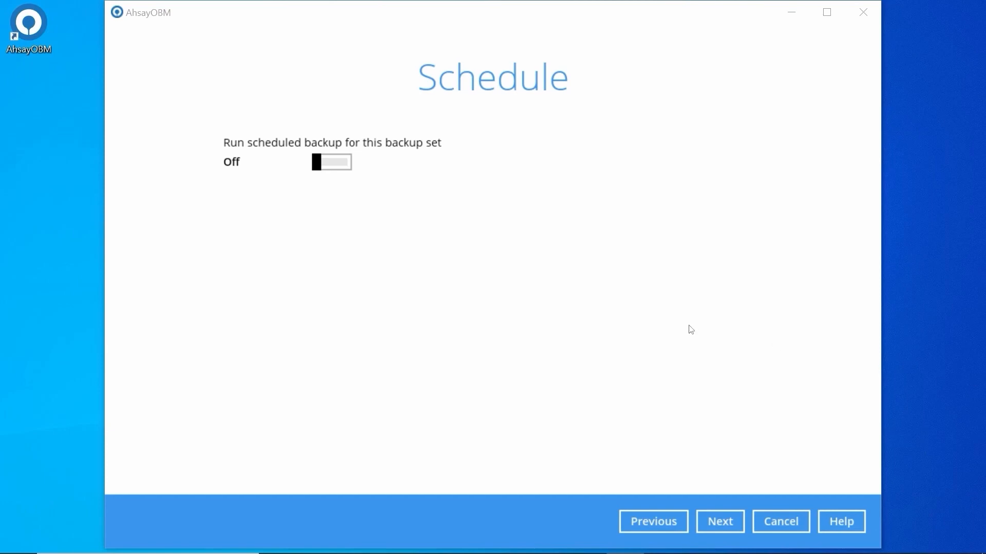
Enable scheduled backups for the set and add a new schedule named "Daily Backup at 20:00"
{"action": "left_click", "coordinate": [325, 164]}
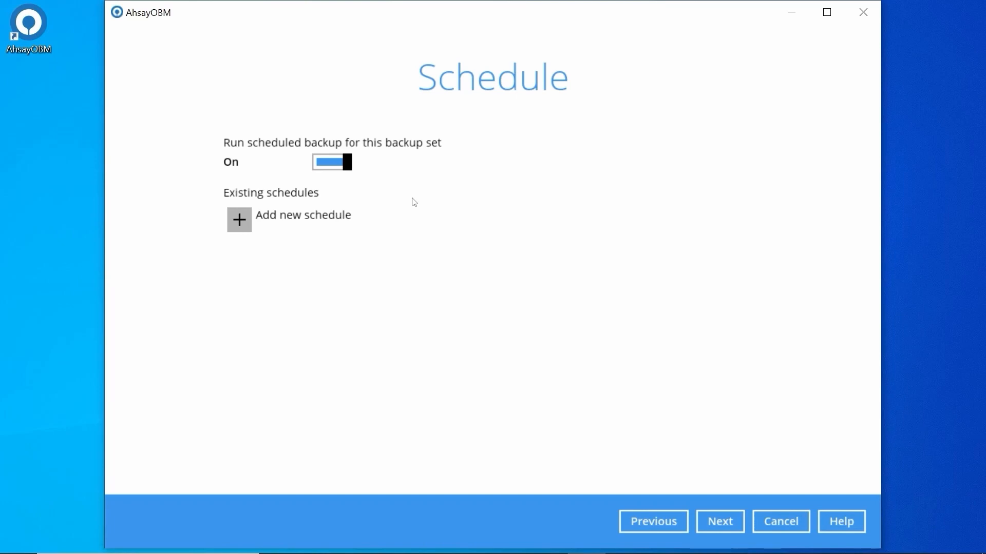
{"action": "left_click", "coordinate": [241, 227]}
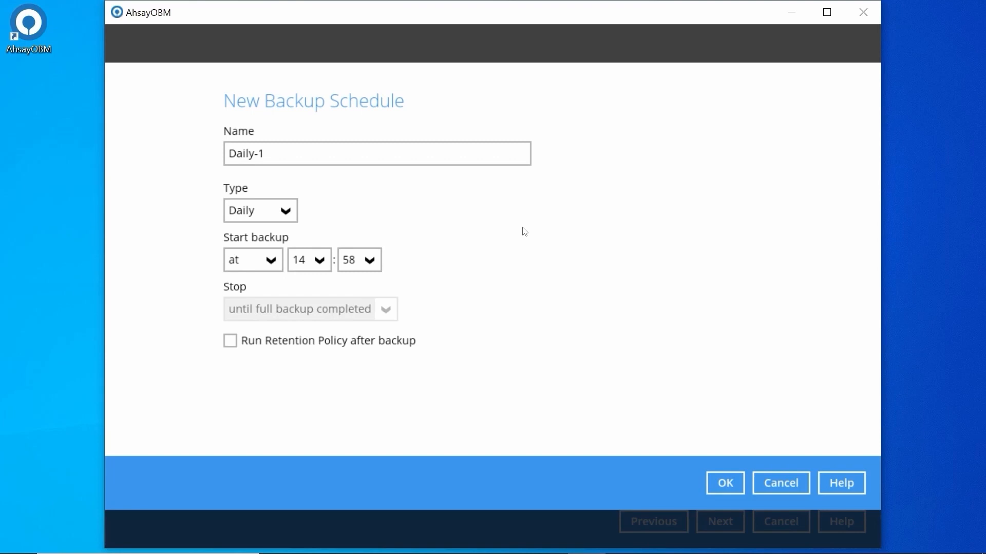
{"action": "left_click", "coordinate": [277, 154]}
{"action": "mouse_move", "coordinate": [262, 152]}
{"action": "left_mouse_down"}
{"action": "mouse_move", "coordinate": [229, 153]}
{"action": "mouse_move", "coordinate": [255, 155]}
{"action": "left_mouse_up"}
{"action": "key", "text": "BackSpace"}
{"action": "type", "text": "Backup at"}
{"action": "type", "text": ":00"}
Set the daily schedule's backup start time to 20:00
{"action": "left_click", "coordinate": [309, 260]}
{"action": "left_click", "coordinate": [301, 413]}
{"action": "left_click", "coordinate": [360, 260]}
{"action": "scroll", "coordinate": [354, 359], "scroll_direction": "up", "scroll_amount": 20}
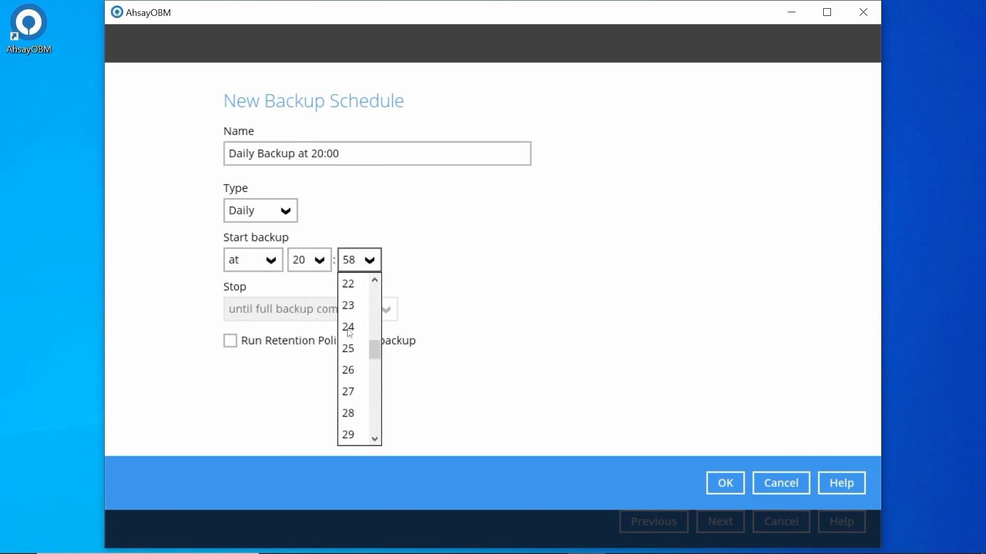
{"action": "left_click", "coordinate": [349, 284]}
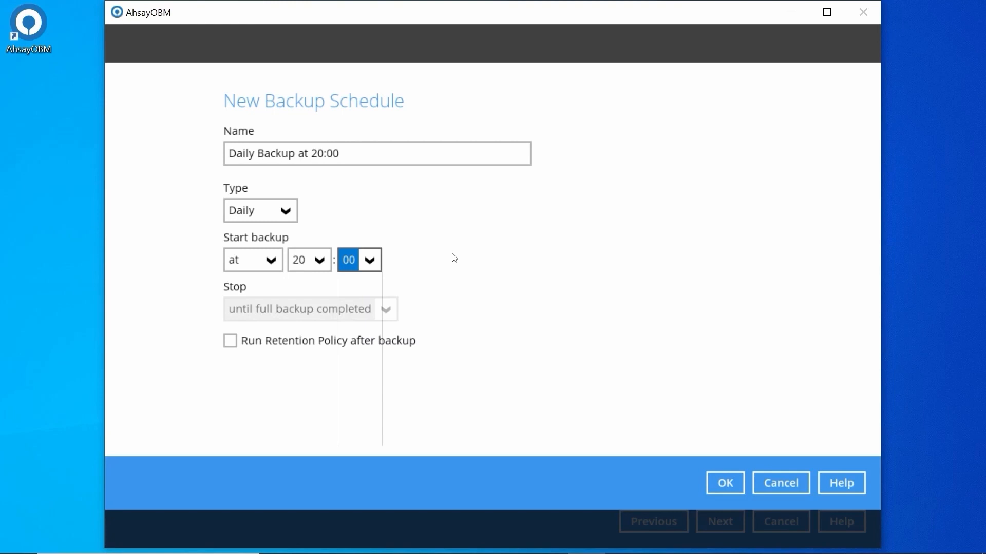
Switch the daily schedule to start a backup every 12 hours
{"action": "left_click", "coordinate": [271, 266]}
{"action": "left_click", "coordinate": [257, 306]}
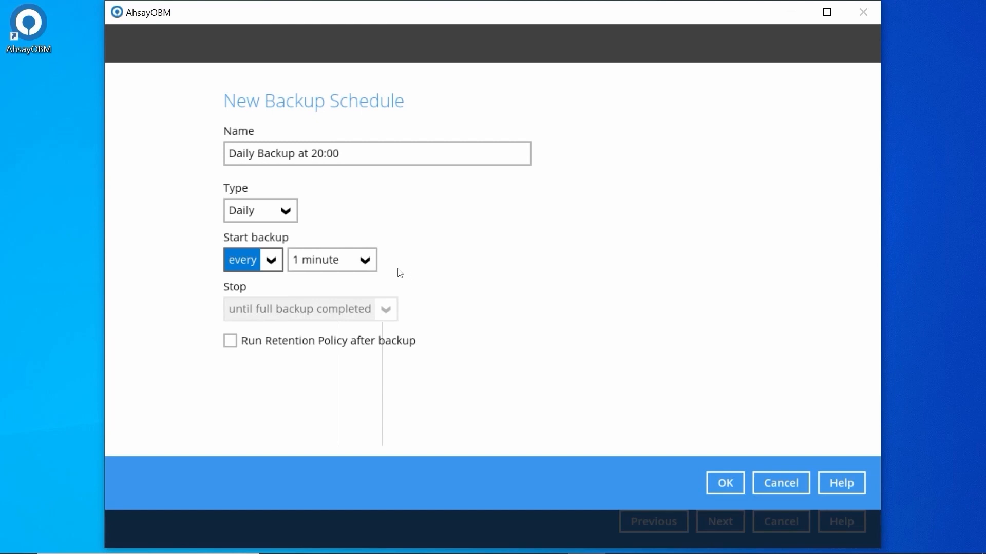
{"action": "left_click", "coordinate": [367, 263]}
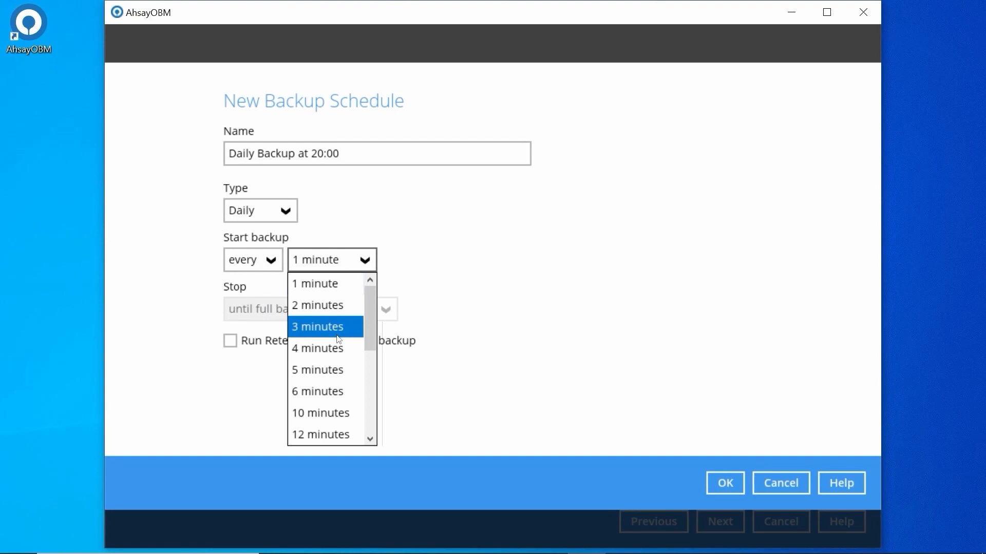
{"action": "scroll", "coordinate": [328, 333], "scroll_direction": "down", "scroll_amount": 4}
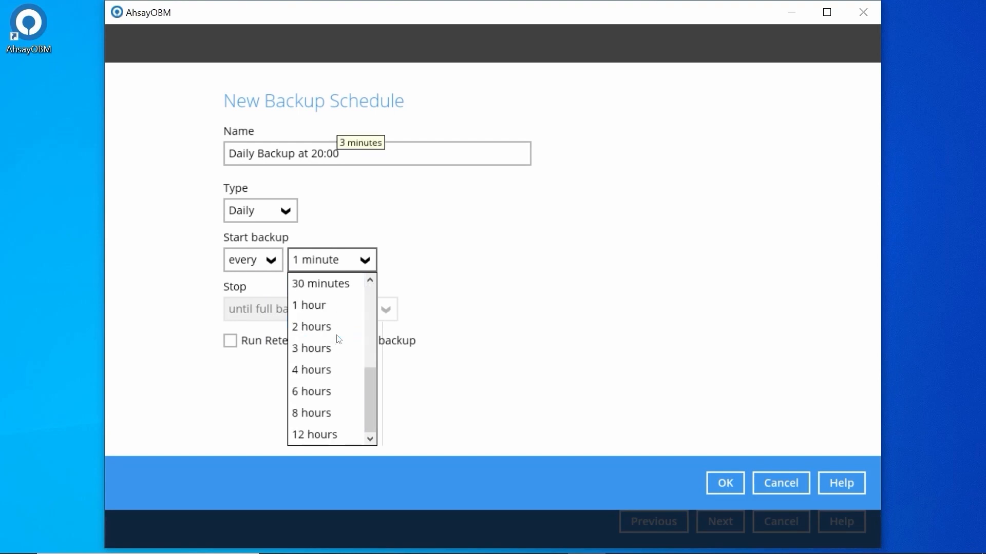
{"action": "left_click", "coordinate": [324, 438]}
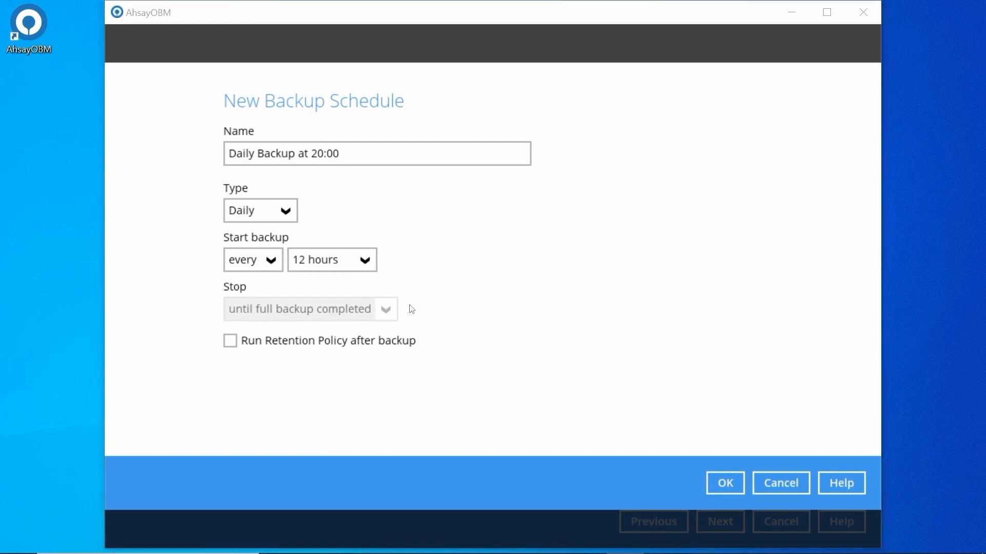
Configure the schedule as Monthly, stopping after 1 hr, with the Retention Policy run after backup
{"action": "left_click", "coordinate": [285, 214]}
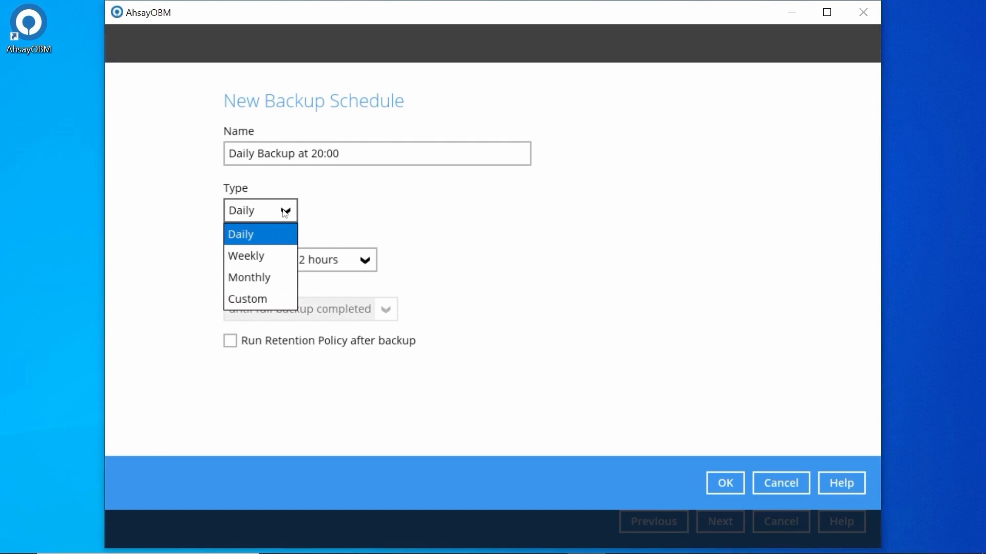
{"action": "left_click", "coordinate": [276, 273]}
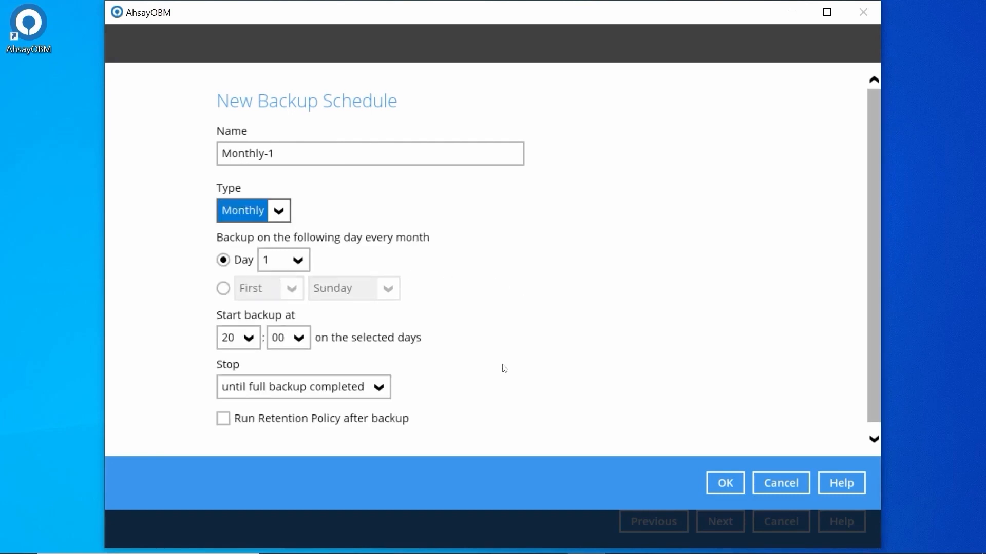
{"action": "scroll", "coordinate": [477, 367], "scroll_direction": "down", "scroll_amount": 1}
{"action": "left_click", "coordinate": [380, 385]}
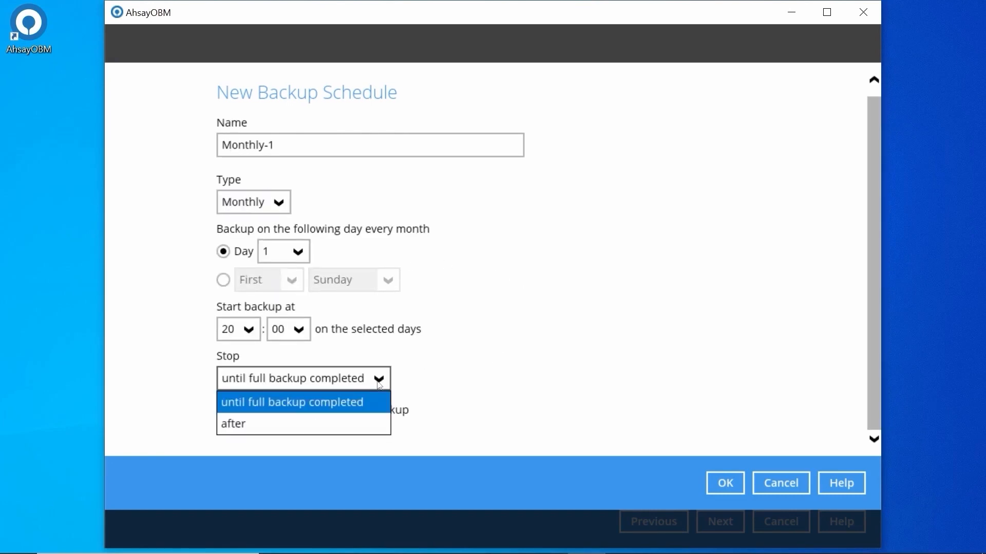
{"action": "left_click", "coordinate": [342, 425]}
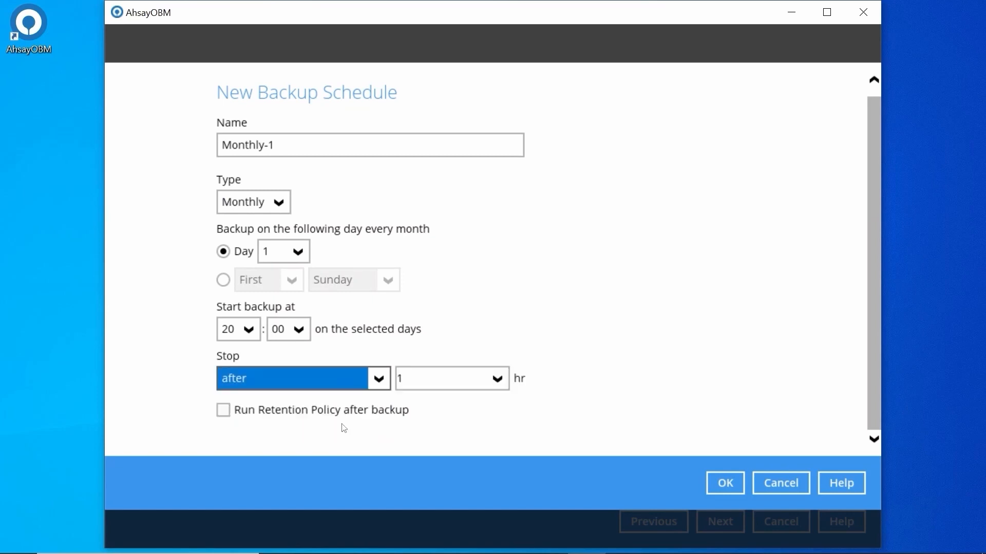
{"action": "left_click", "coordinate": [498, 380]}
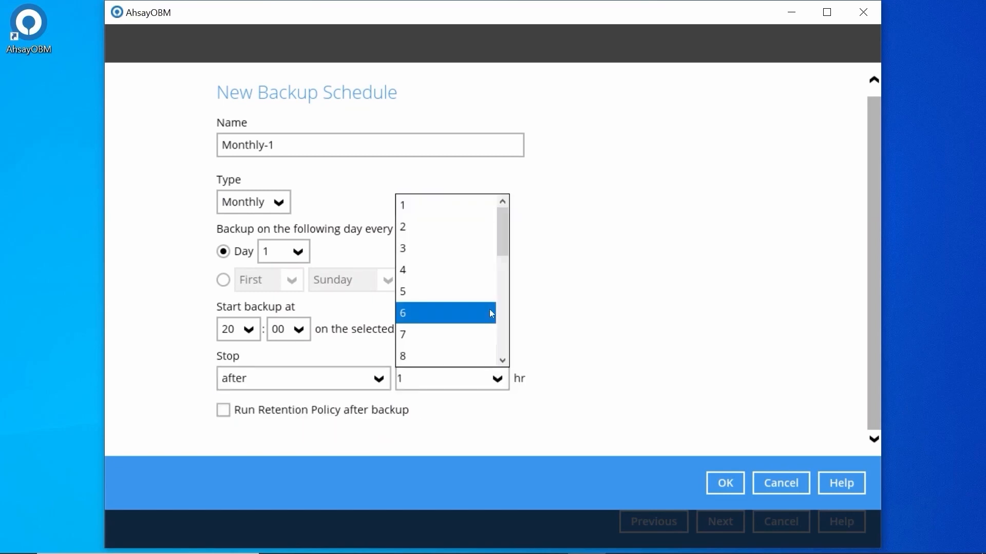
{"action": "scroll", "coordinate": [486, 300], "scroll_direction": "down", "scroll_amount": 5}
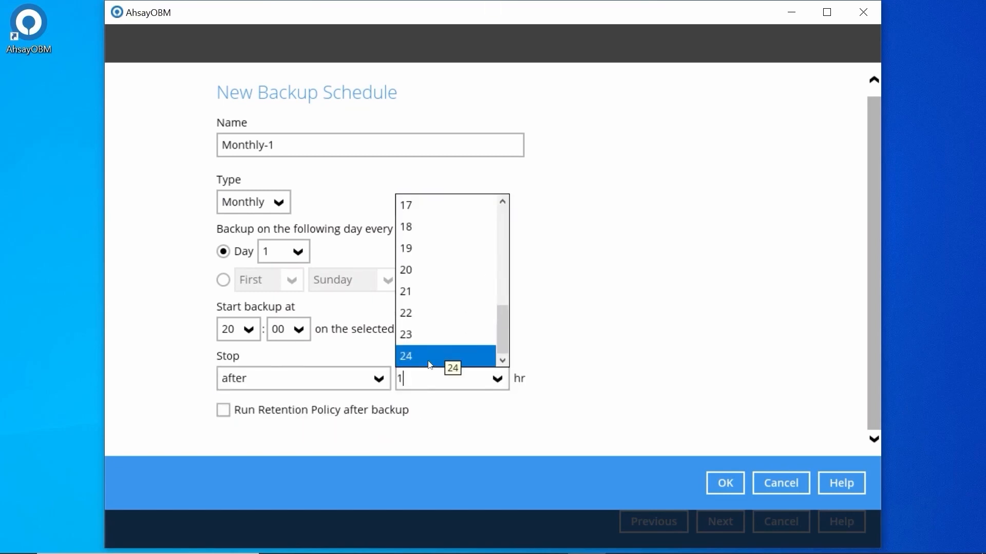
{"action": "scroll", "coordinate": [435, 359], "scroll_direction": "up", "scroll_amount": 5}
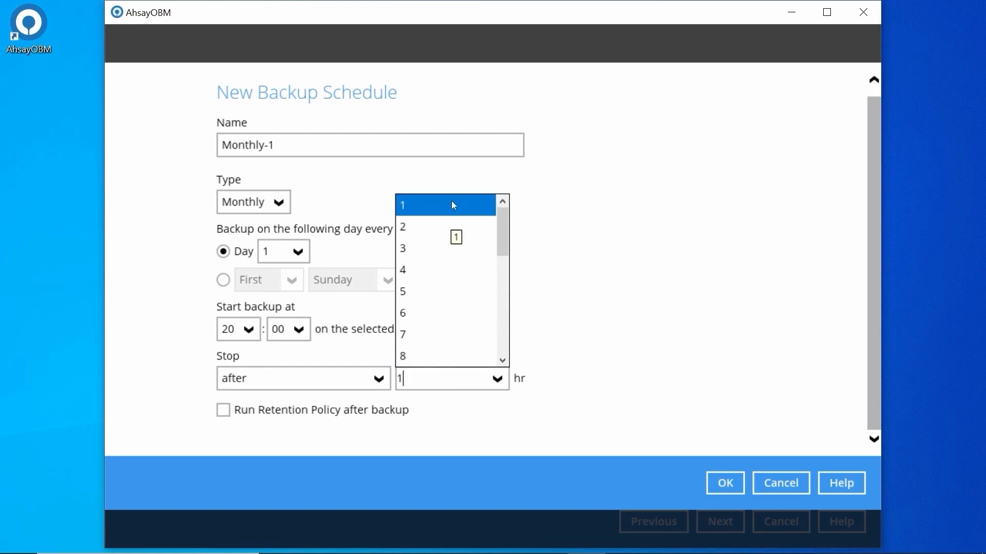
{"action": "left_click", "coordinate": [582, 398]}
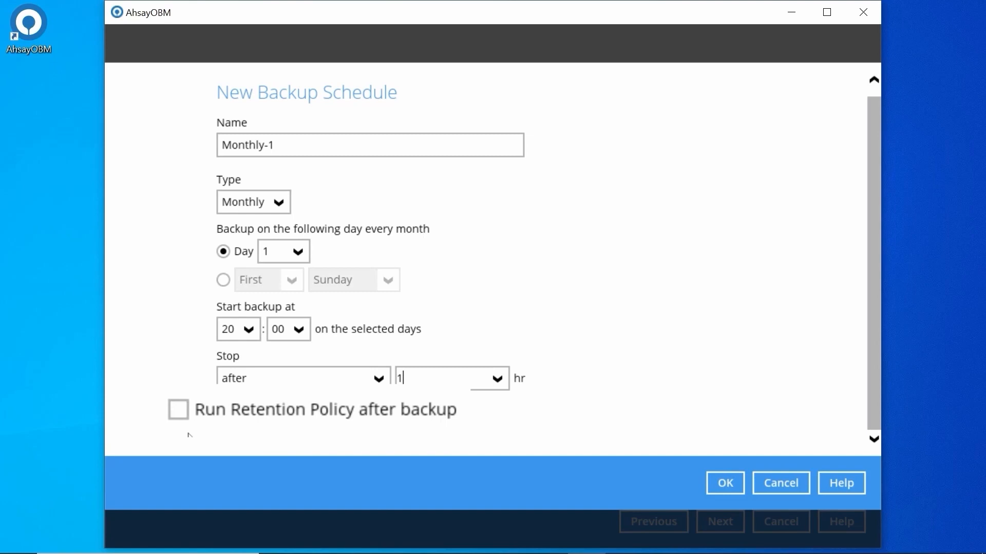
{"action": "left_click", "coordinate": [179, 415]}
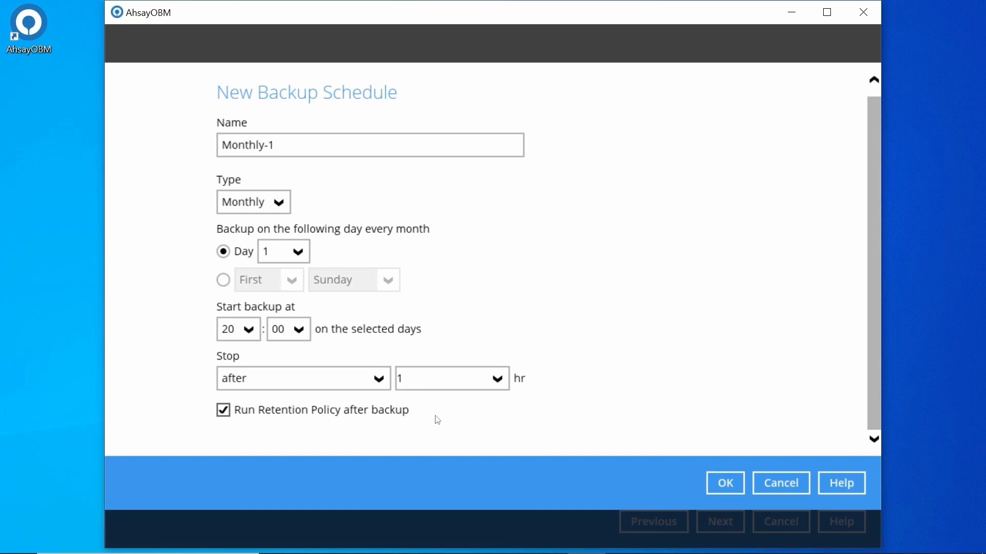
{"action": "scroll", "coordinate": [478, 277], "scroll_direction": "up", "scroll_amount": 1}
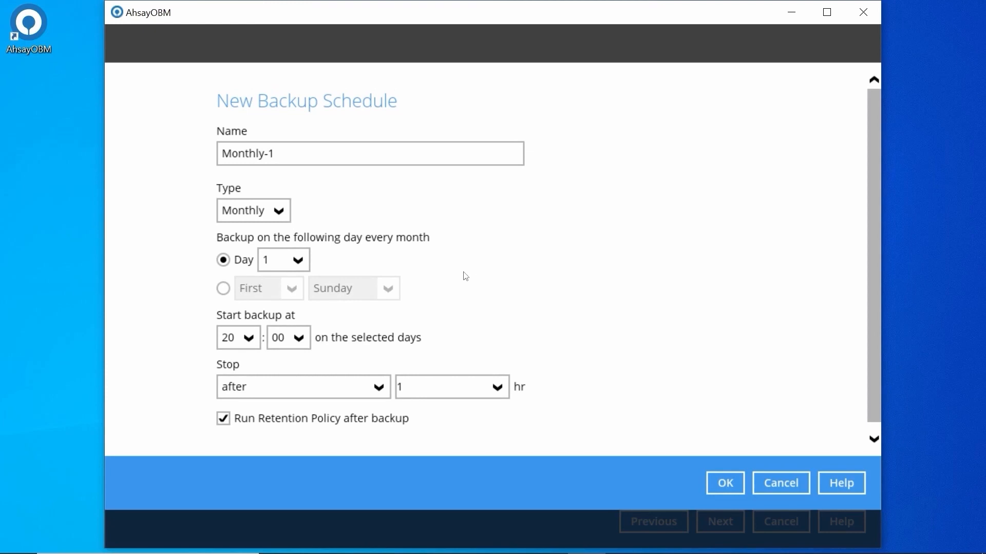
Change the schedule type back to Daily and name it "Daily Backup at 20:00"
{"action": "left_click", "coordinate": [282, 211]}
{"action": "left_click", "coordinate": [251, 233]}
{"action": "left_click", "coordinate": [286, 154]}
{"action": "key", "text": "BackSpace"}
{"action": "key", "text": "BackSpace"}
{"action": "type", "text": "Backup at 20:00"}
Make the daily schedule start at a fixed time, accept it and proceed to the destination settings
{"action": "left_click", "coordinate": [270, 261]}
{"action": "left_click", "coordinate": [252, 283]}
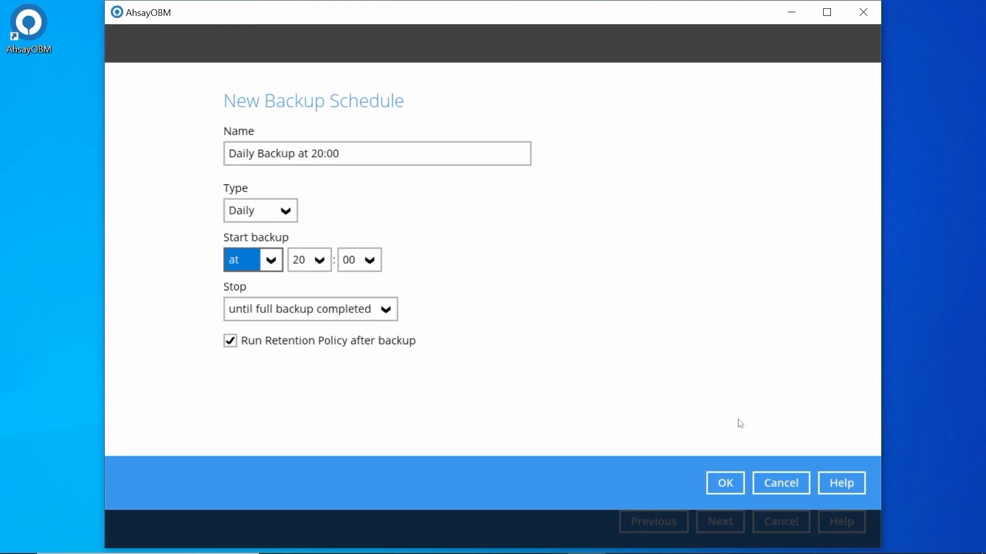
{"action": "left_click", "coordinate": [724, 483]}
{"action": "left_click", "coordinate": [720, 522]}
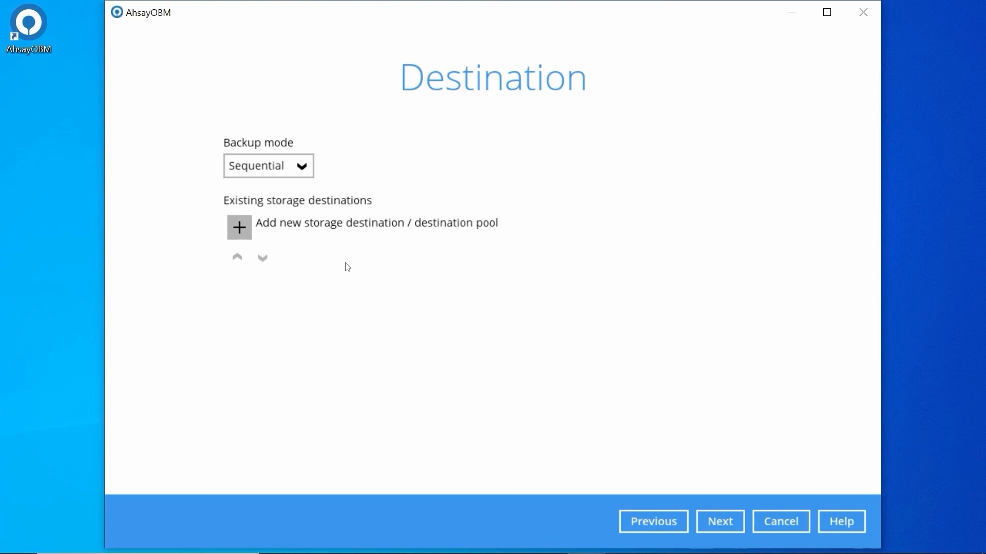
Set the backup mode to Concurrent and add the Ahsay Drive (Singapore/Singapore) storage as a destination
{"action": "left_click", "coordinate": [302, 168]}
{"action": "left_click", "coordinate": [301, 198]}
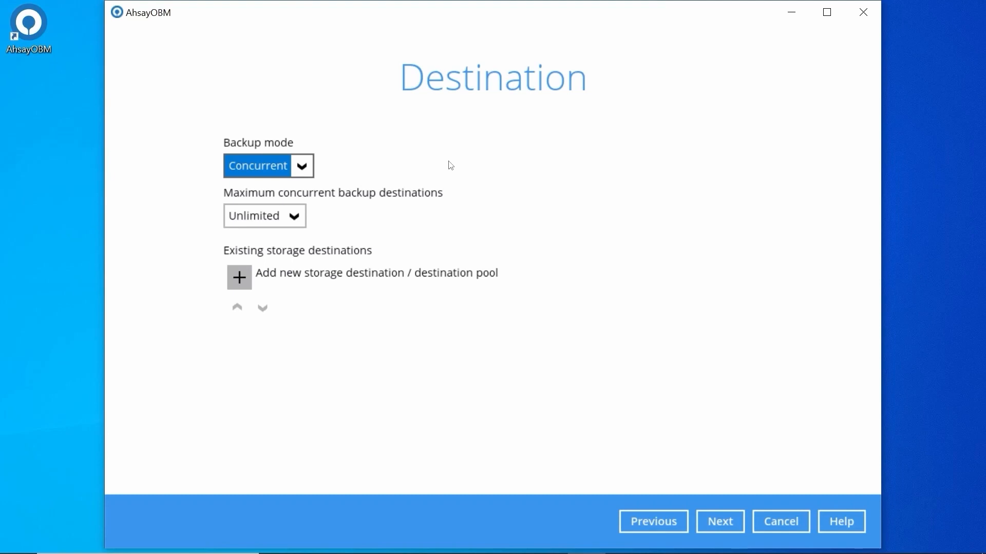
{"action": "left_click", "coordinate": [238, 276]}
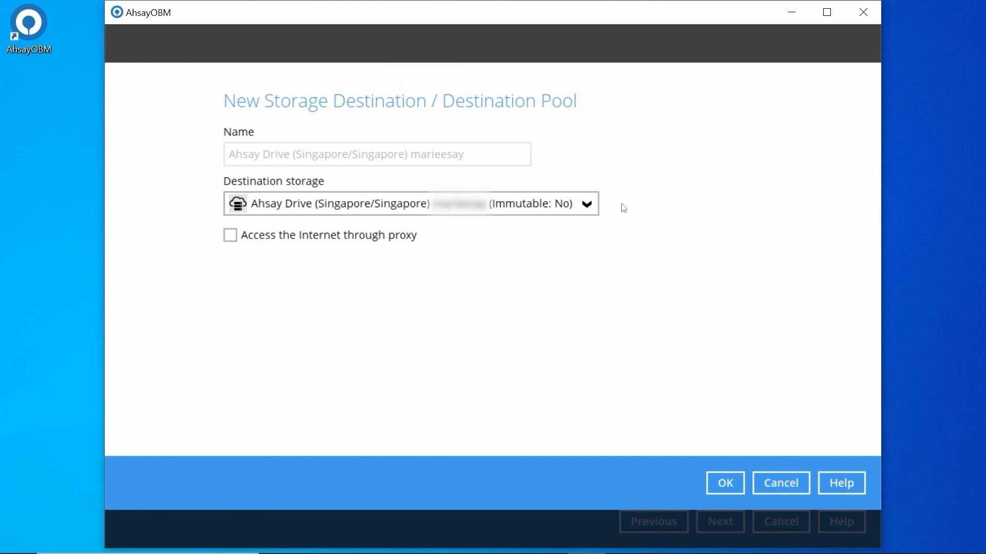
{"action": "left_click", "coordinate": [724, 485]}
Start a second destination using Local / Mapped Drive / Network Drive / Removable Drive storage with path \\10.3.0.122\NetworkDriveTest\test
{"action": "left_click", "coordinate": [264, 311]}
{"action": "left_click", "coordinate": [586, 203]}
{"action": "left_click", "coordinate": [498, 248]}
{"action": "left_click", "coordinate": [501, 251]}
{"action": "left_click", "coordinate": [200, 326]}
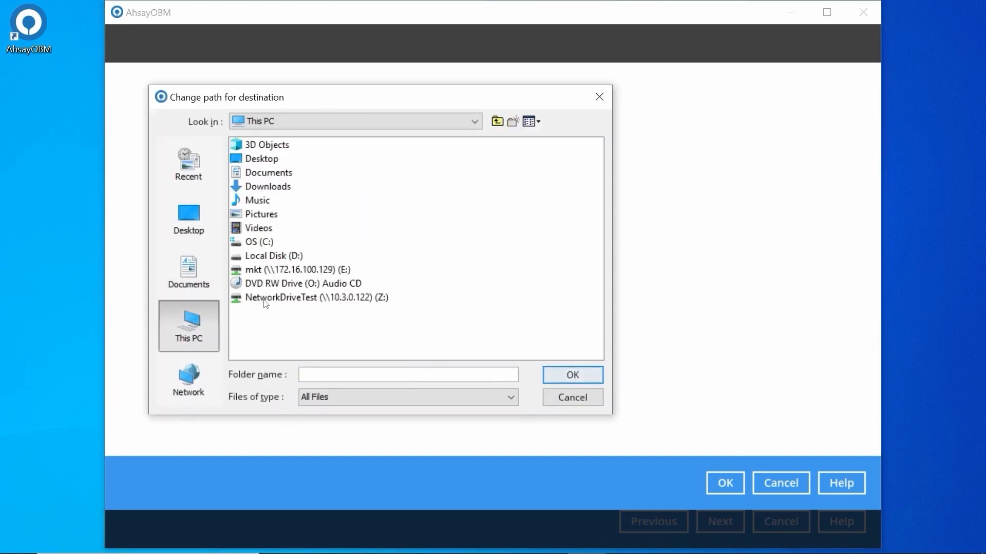
{"action": "double_click", "coordinate": [265, 299]}
{"action": "left_click", "coordinate": [246, 242]}
{"action": "left_click", "coordinate": [574, 372]}
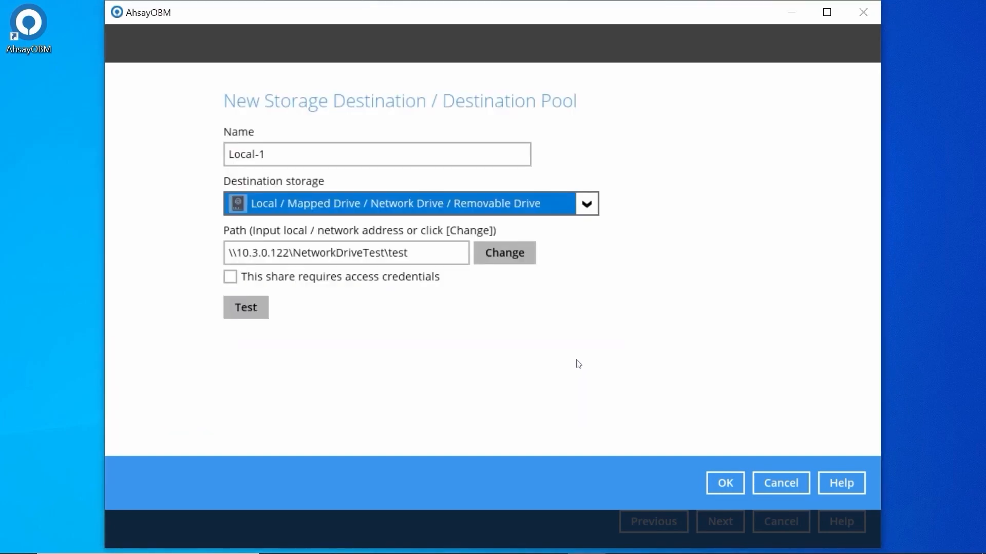
Test the Local-1 destination's path, add it to the backup set and proceed to encryption
{"action": "left_click", "coordinate": [257, 316]}
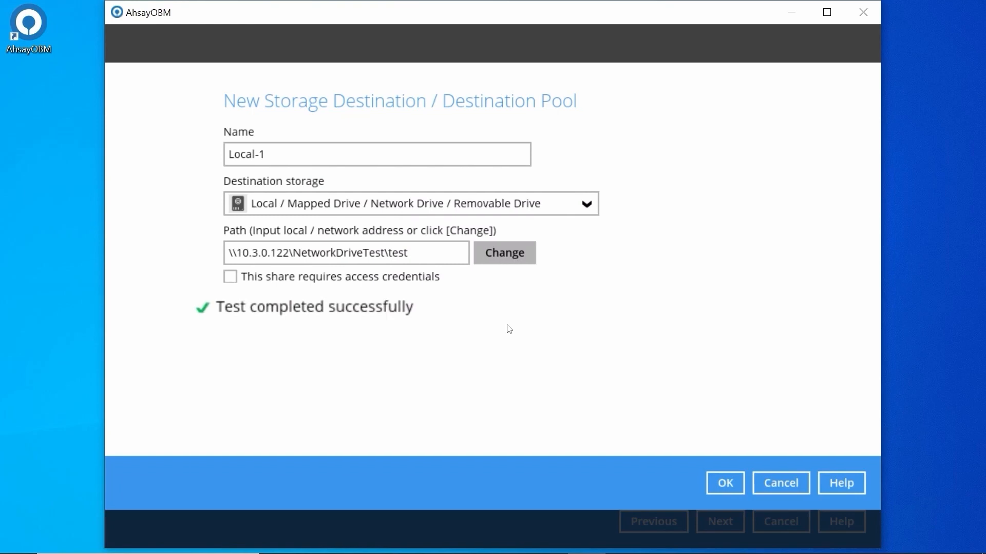
{"action": "left_click", "coordinate": [725, 488]}
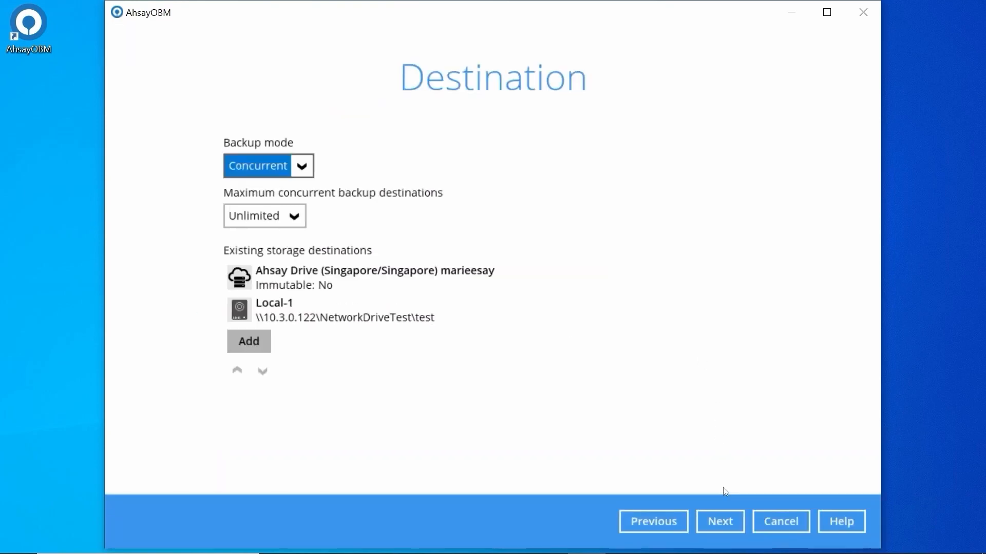
{"action": "left_click", "coordinate": [725, 524]}
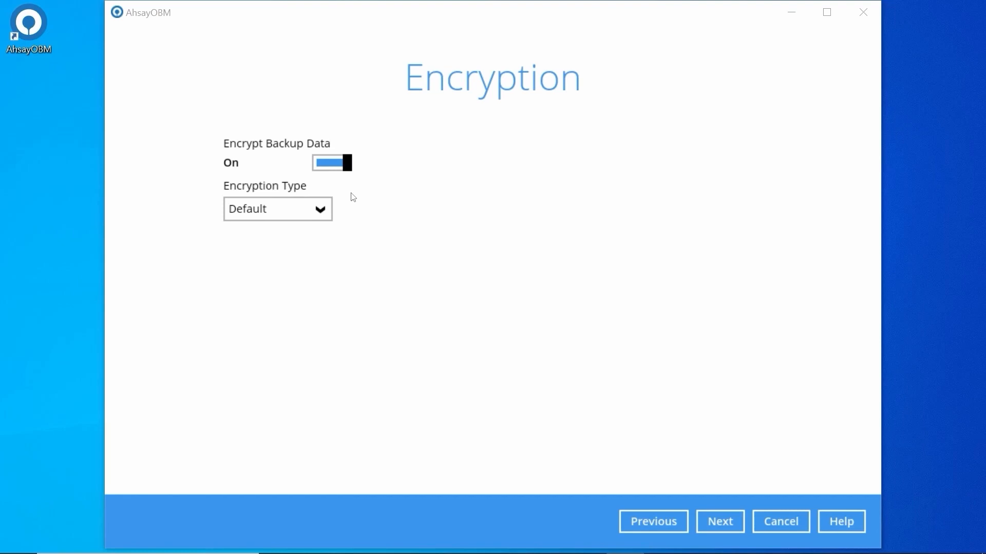
Keep backup data encryption on with the Default type and confirm the encryption key
{"action": "left_click", "coordinate": [329, 213]}
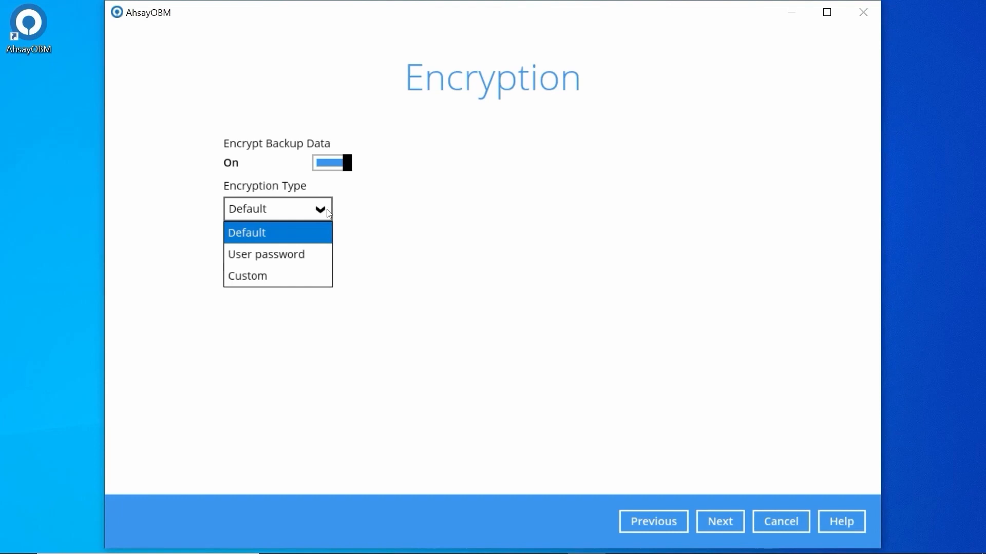
{"action": "left_click", "coordinate": [402, 206]}
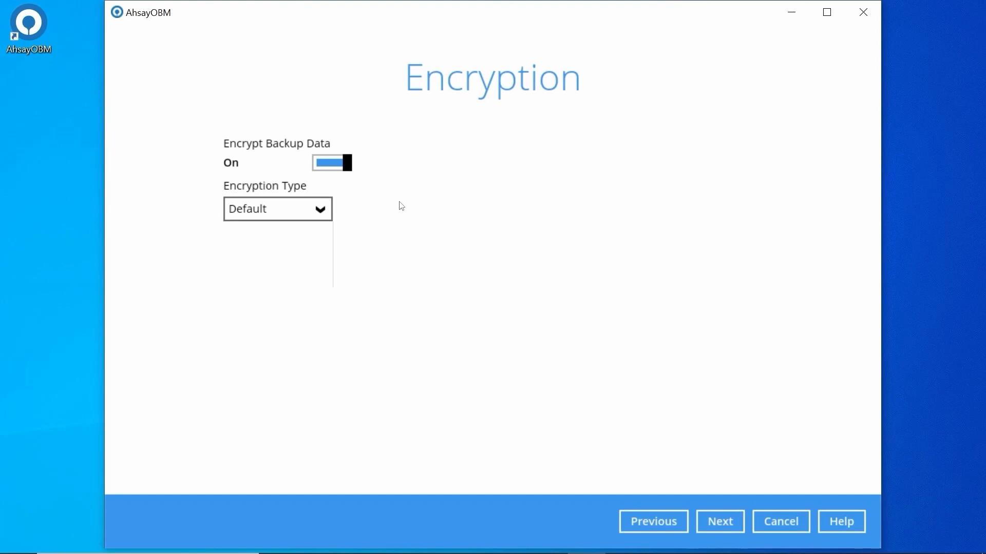
{"action": "left_click", "coordinate": [730, 521]}
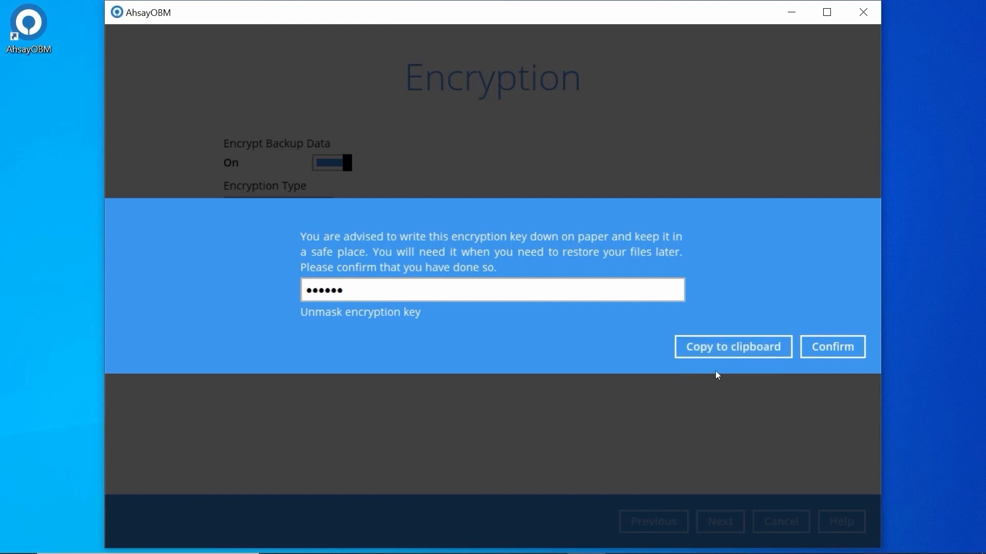
{"action": "left_click", "coordinate": [851, 353]}
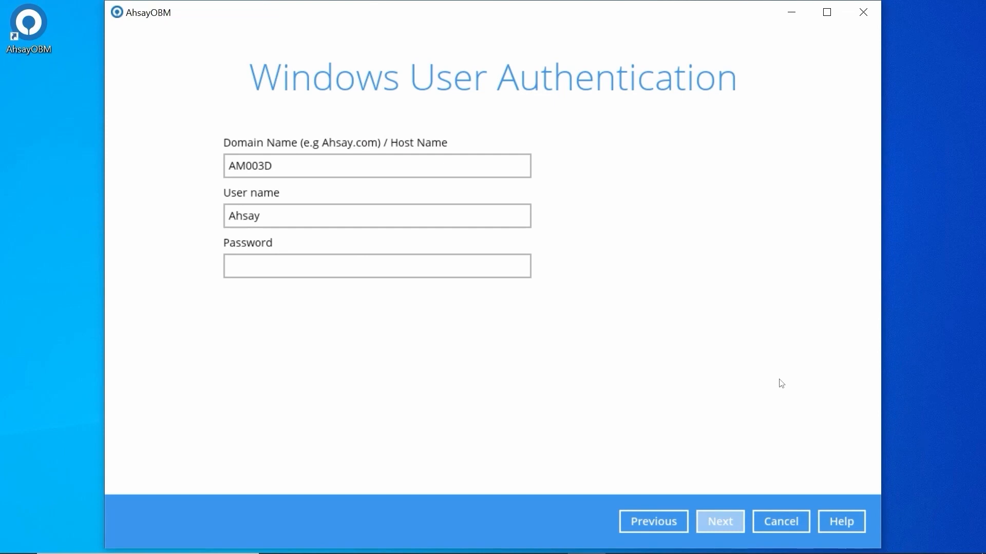
Enter the Windows account password to create the backup set and close the wizard
{"action": "left_click", "coordinate": [384, 266]}
{"action": "type", "text": "••••••"}
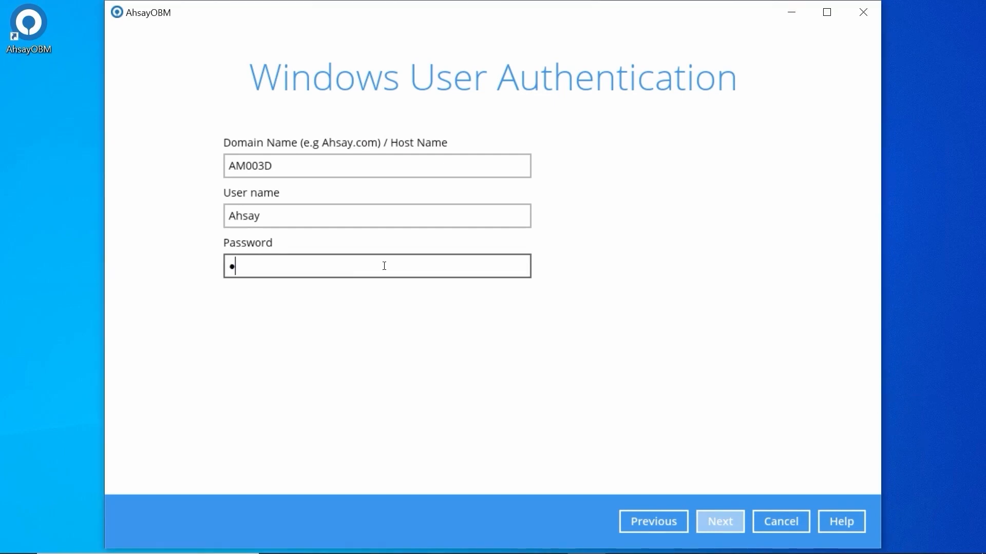
{"action": "type", "text": "••"}
{"action": "left_click", "coordinate": [719, 521]}
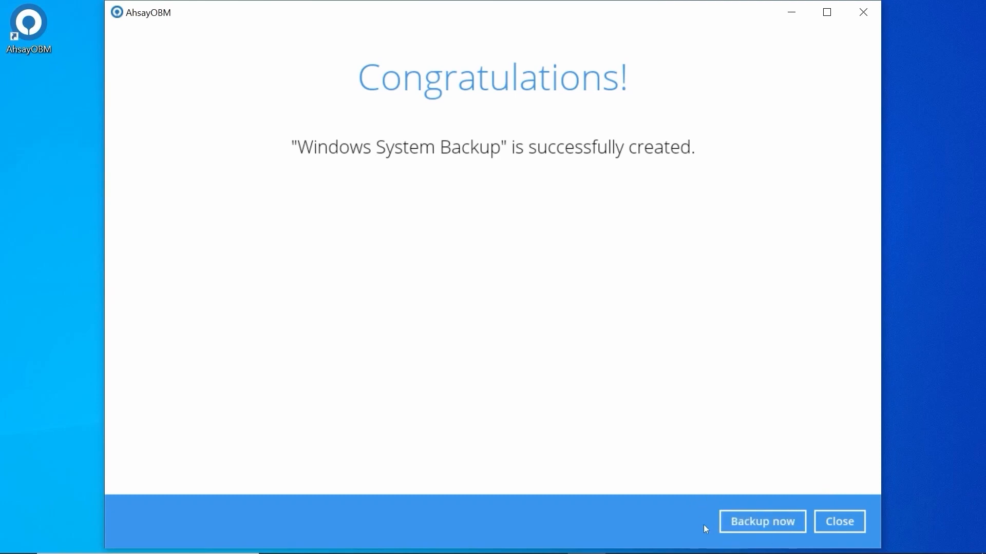
{"action": "left_click", "coordinate": [751, 524]}
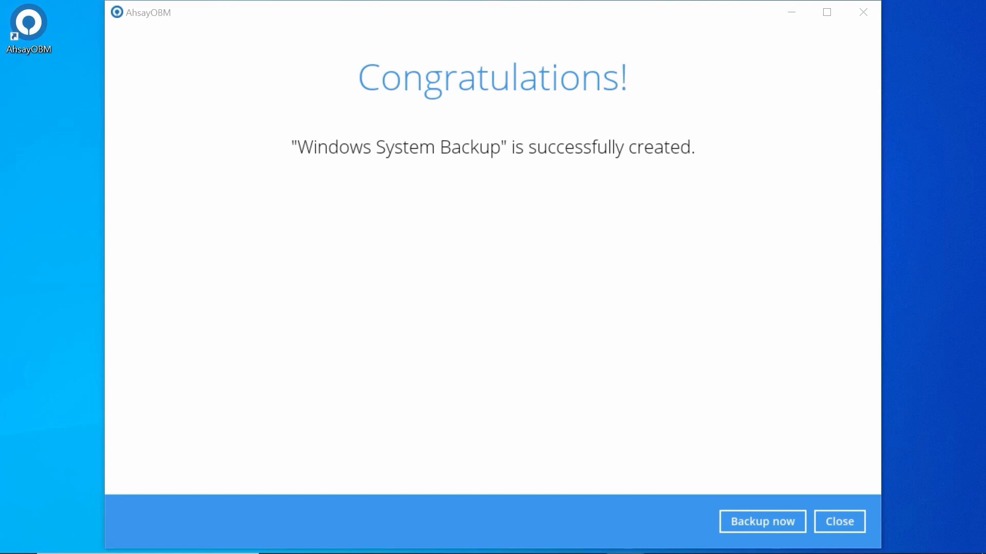
{"action": "left_click", "coordinate": [843, 522]}
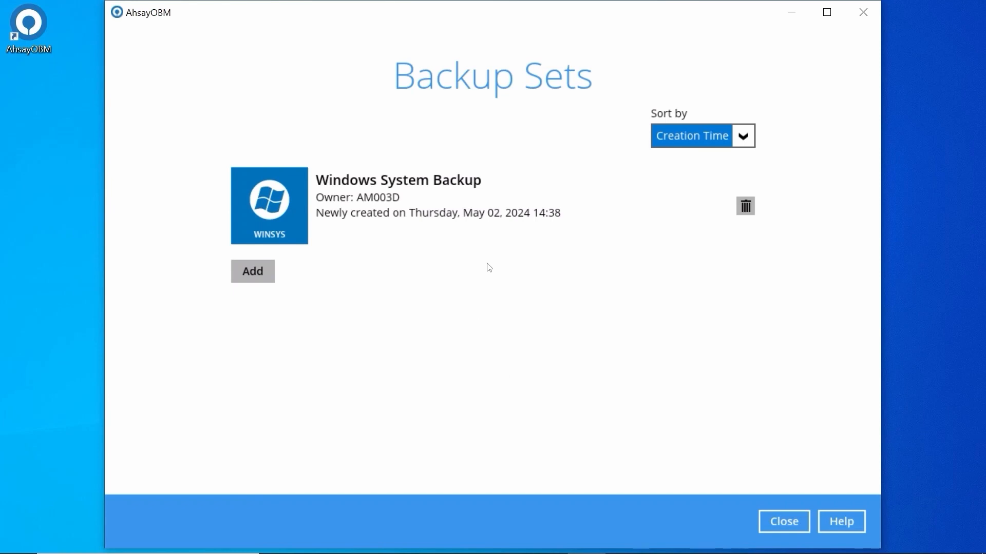
Open the Windows System Backup set's advanced settings and review its Deduplication and Retention Policy settings
{"action": "left_click", "coordinate": [483, 234]}
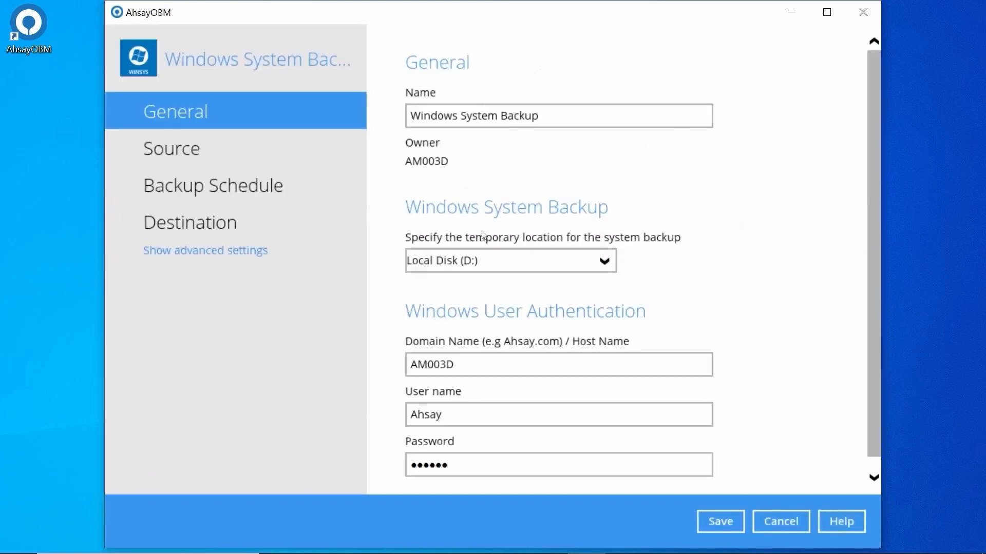
{"action": "left_click", "coordinate": [246, 252]}
{"action": "left_click", "coordinate": [236, 260]}
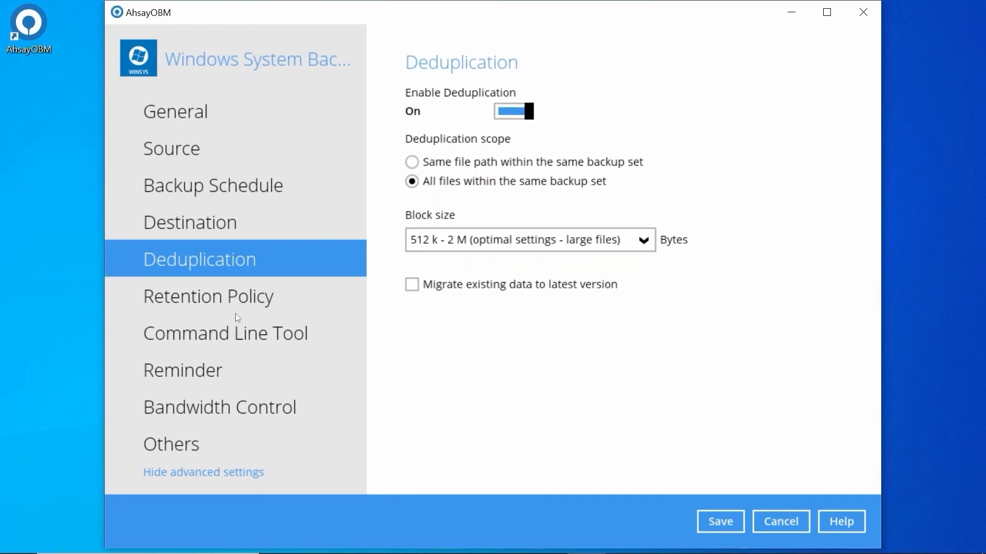
{"action": "left_click", "coordinate": [235, 296]}
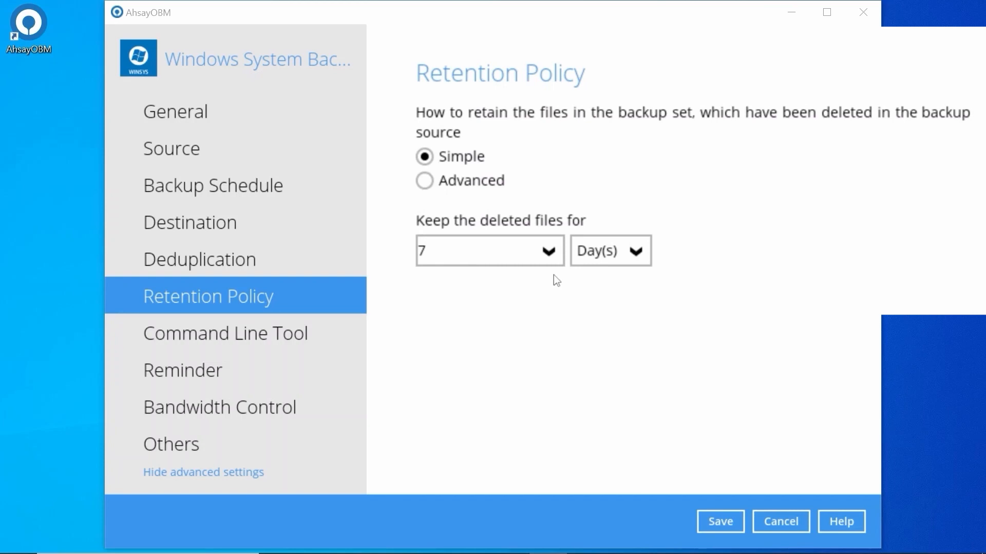
Try the Advanced retention type, examine a new policy's name, type and day options, cancel it and return to Simple
{"action": "left_click", "coordinate": [424, 182]}
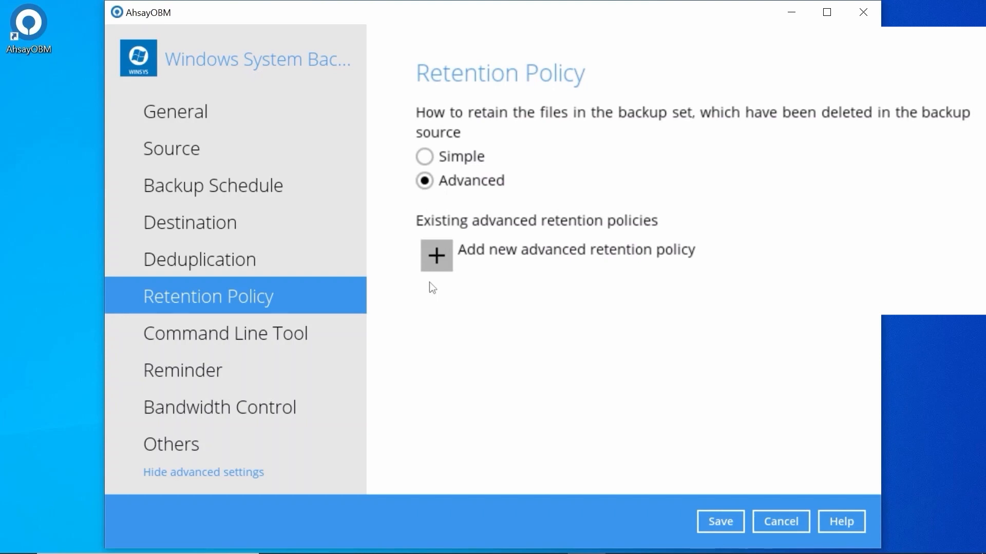
{"action": "left_click", "coordinate": [419, 208]}
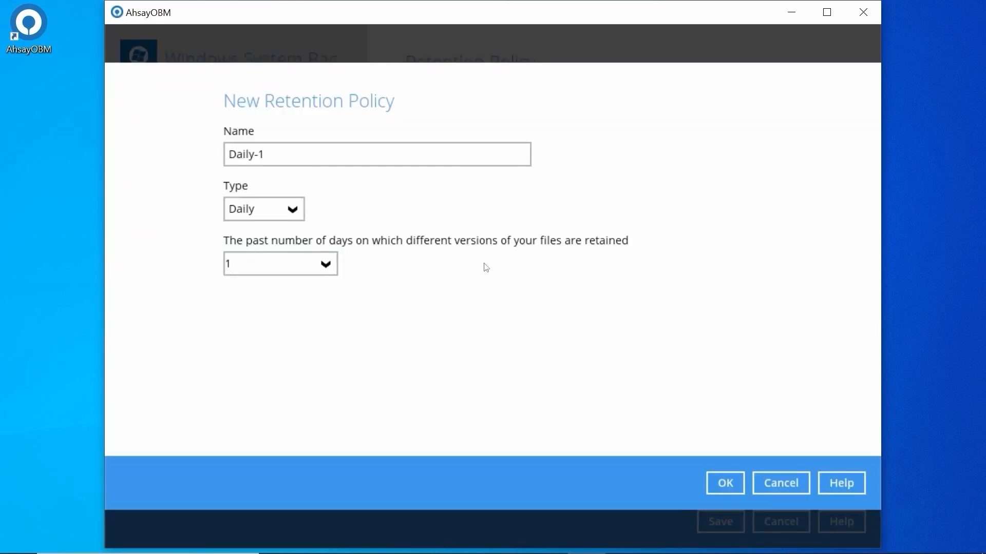
{"action": "left_click", "coordinate": [262, 146]}
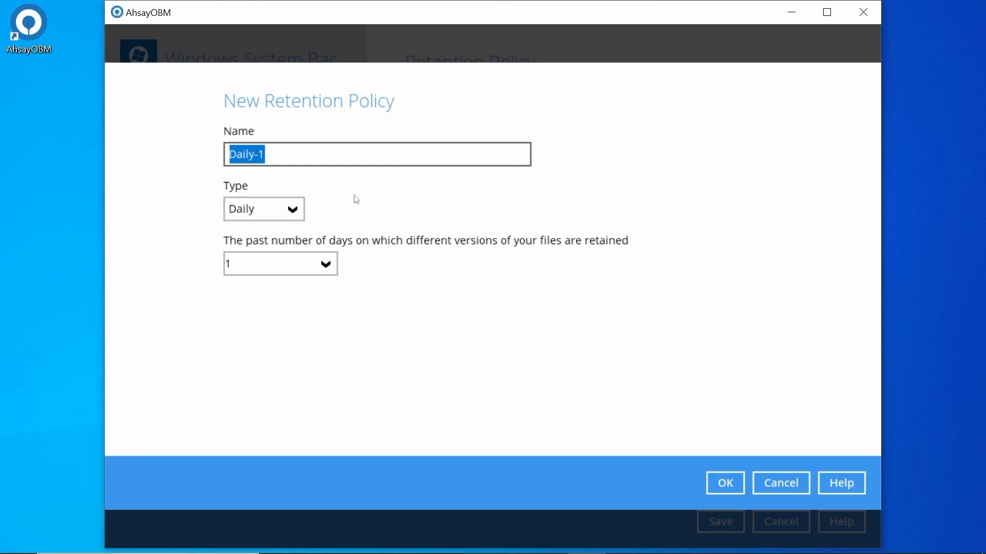
{"action": "left_click", "coordinate": [340, 151]}
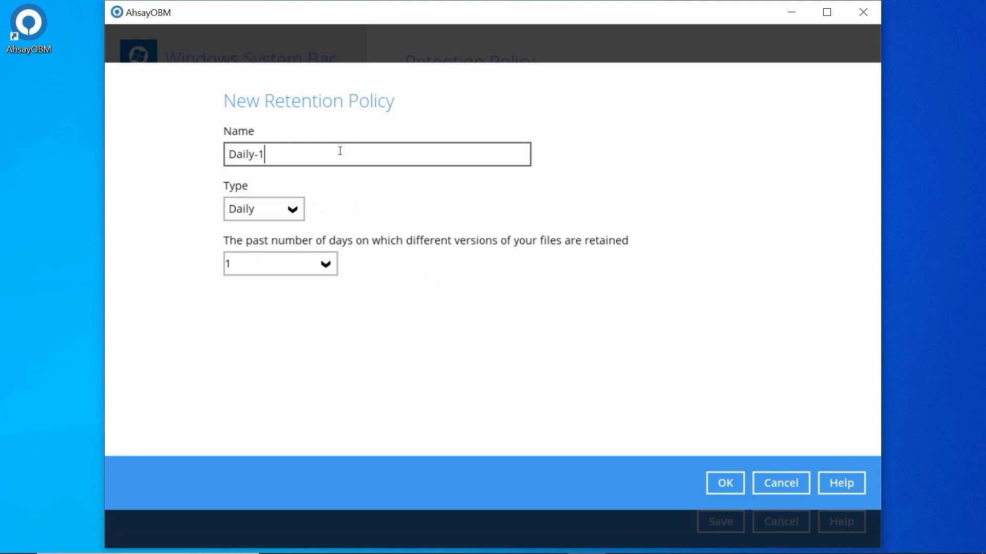
{"action": "left_click", "coordinate": [293, 219]}
{"action": "left_click", "coordinate": [293, 220]}
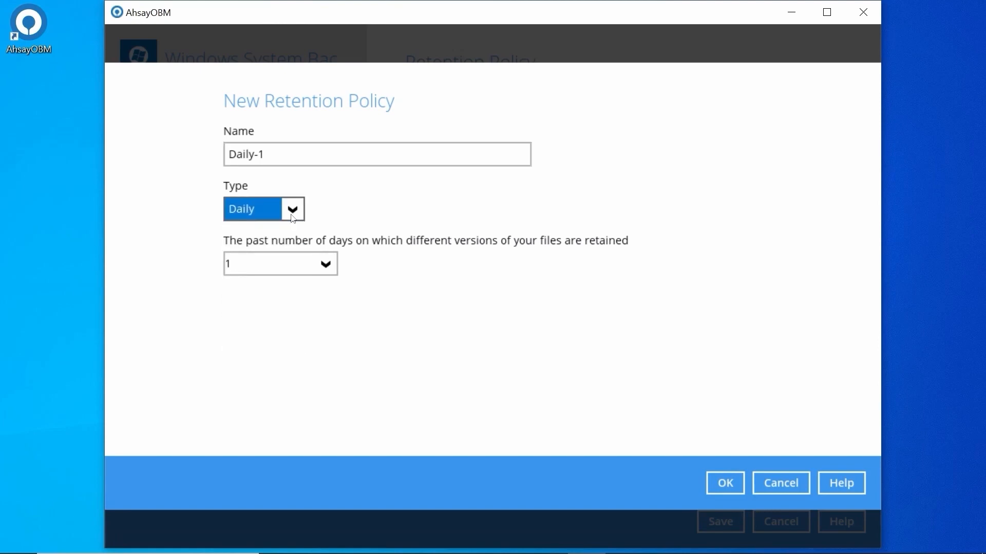
{"action": "left_click", "coordinate": [325, 262]}
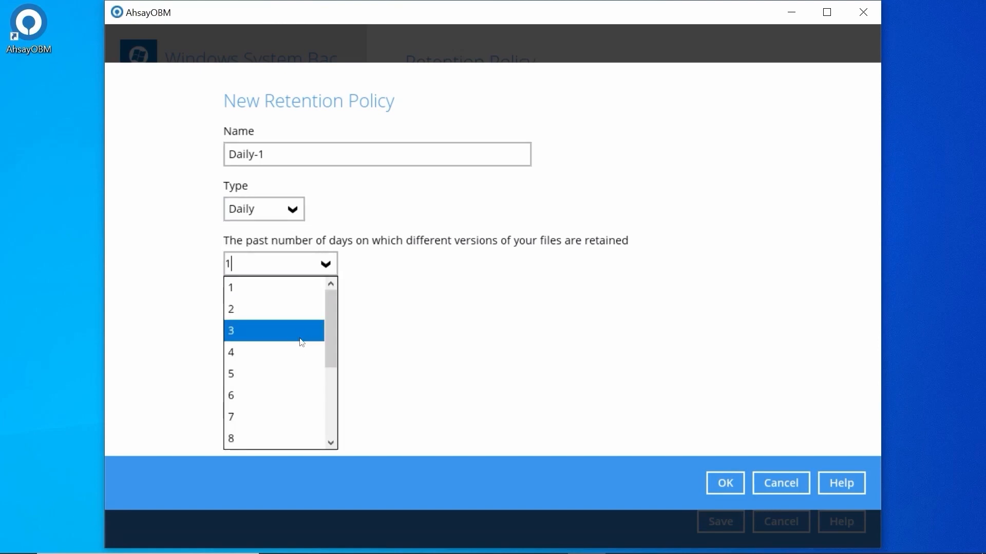
{"action": "scroll", "coordinate": [302, 341], "scroll_direction": "down", "scroll_amount": 3}
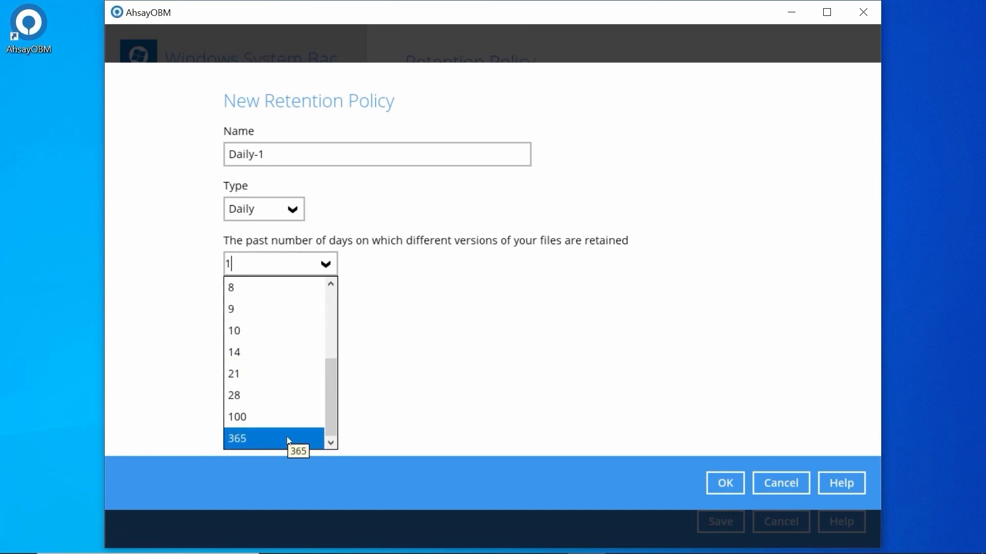
{"action": "left_click", "coordinate": [685, 357]}
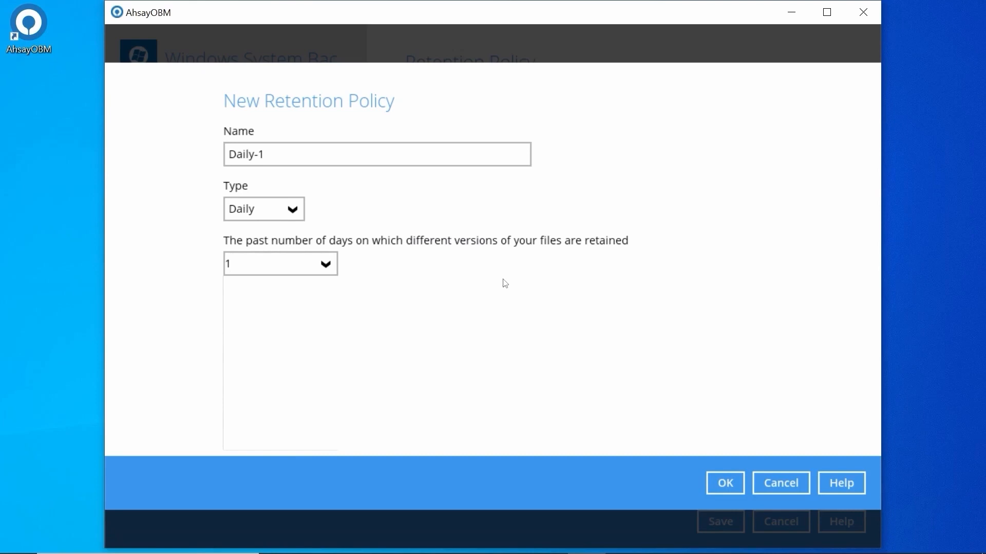
{"action": "left_click", "coordinate": [781, 483]}
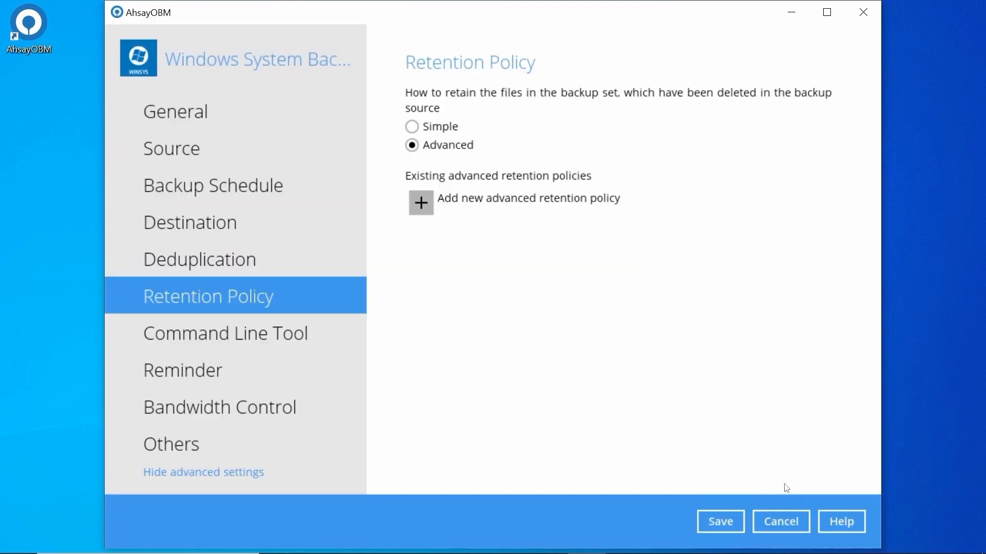
{"action": "left_click", "coordinate": [412, 126]}
Examine the unit and duration choices for keeping deleted files under the Simple retention policy
{"action": "left_click", "coordinate": [565, 205]}
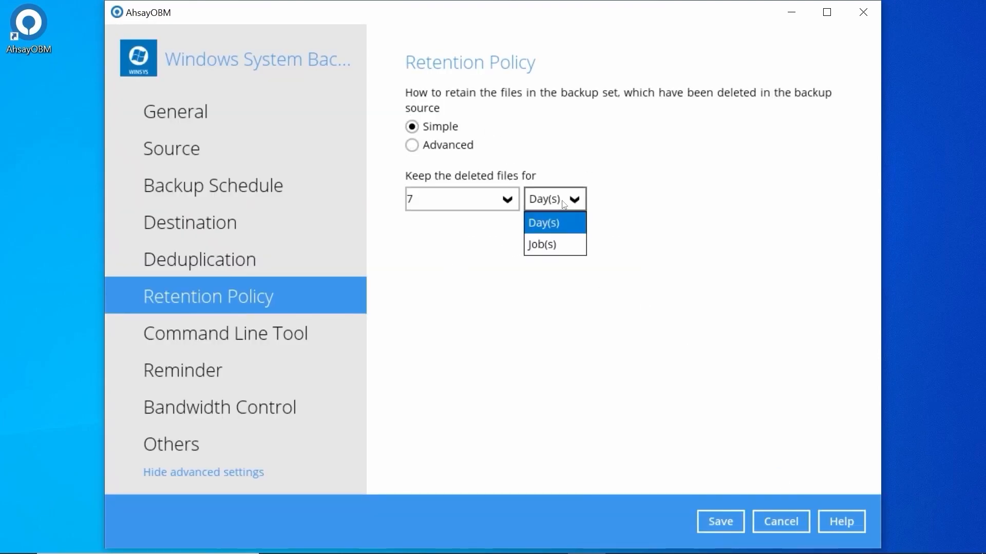
{"action": "left_click", "coordinate": [631, 189]}
{"action": "left_click", "coordinate": [507, 202]}
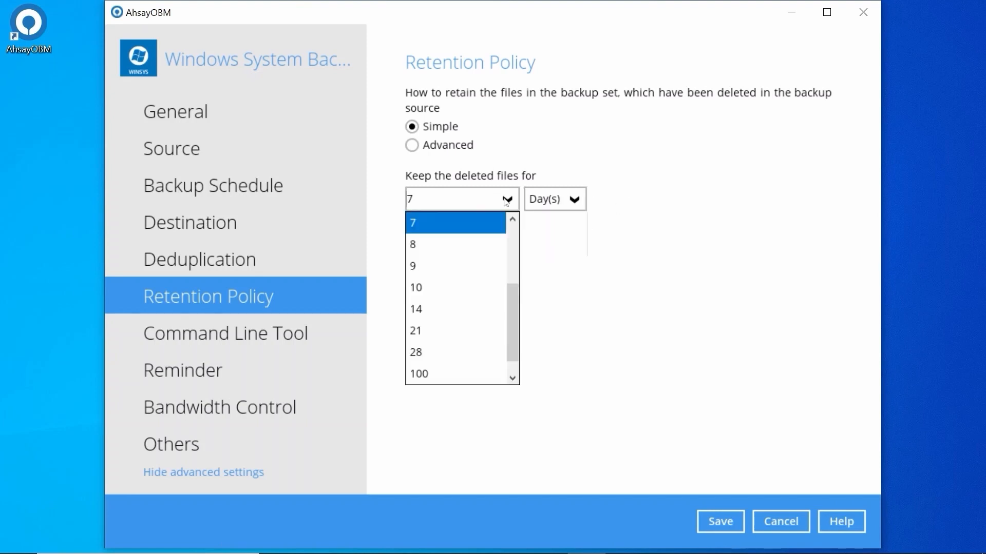
{"action": "scroll", "coordinate": [485, 373], "scroll_direction": "up", "scroll_amount": 2}
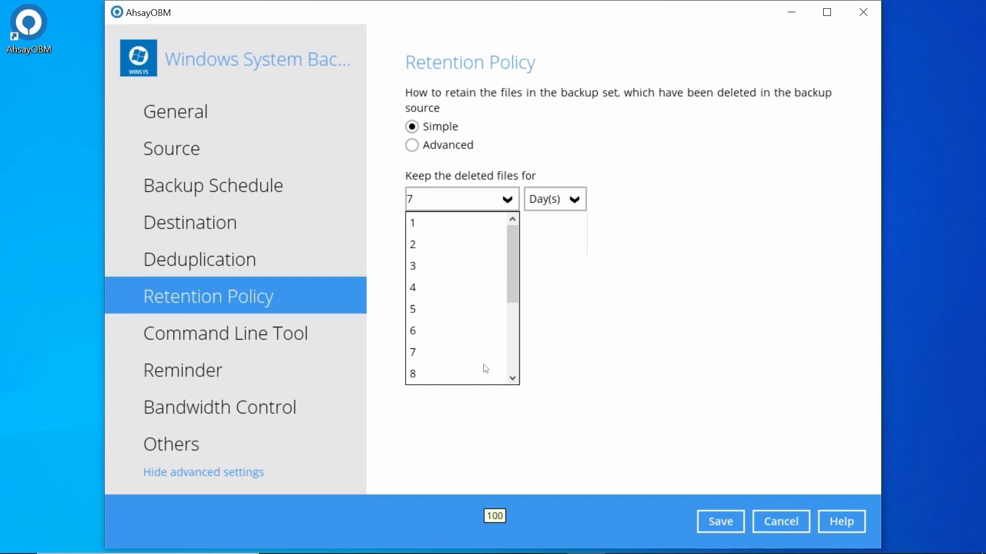
{"action": "scroll", "coordinate": [486, 369], "scroll_direction": "down", "scroll_amount": 2}
{"action": "left_click", "coordinate": [678, 253]}
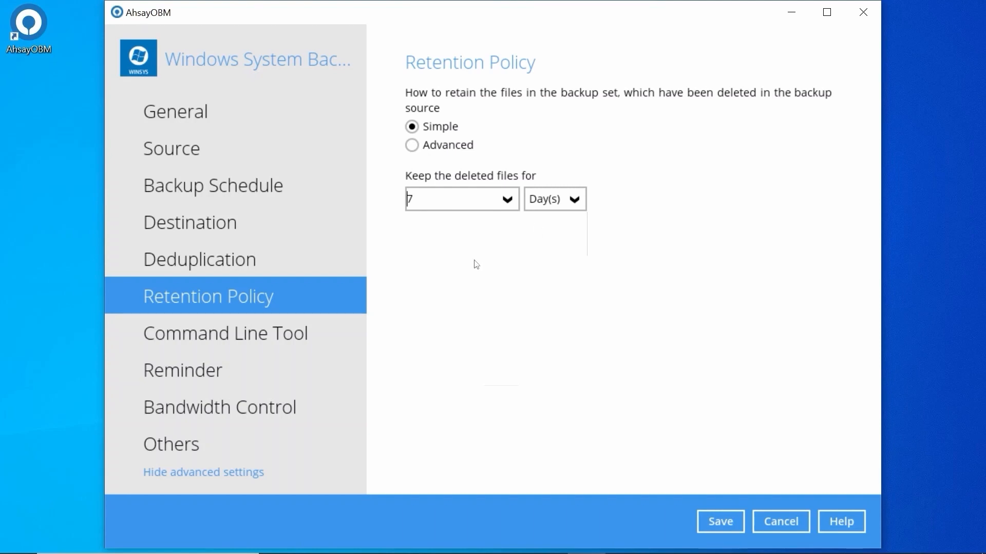
Change the backup set's temporary directory for storing backup files to D:\temp in its Others settings
{"action": "left_click", "coordinate": [188, 447]}
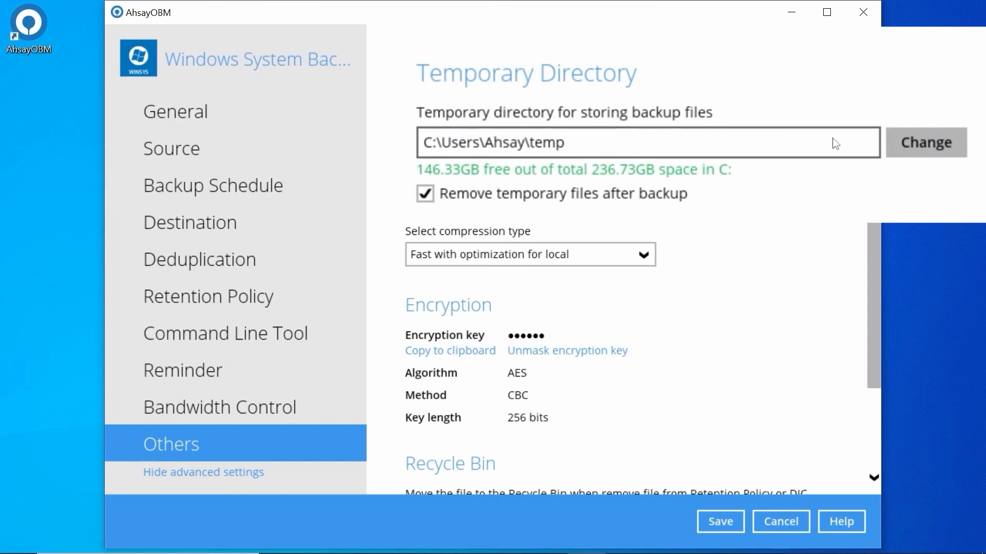
{"action": "left_click", "coordinate": [820, 124]}
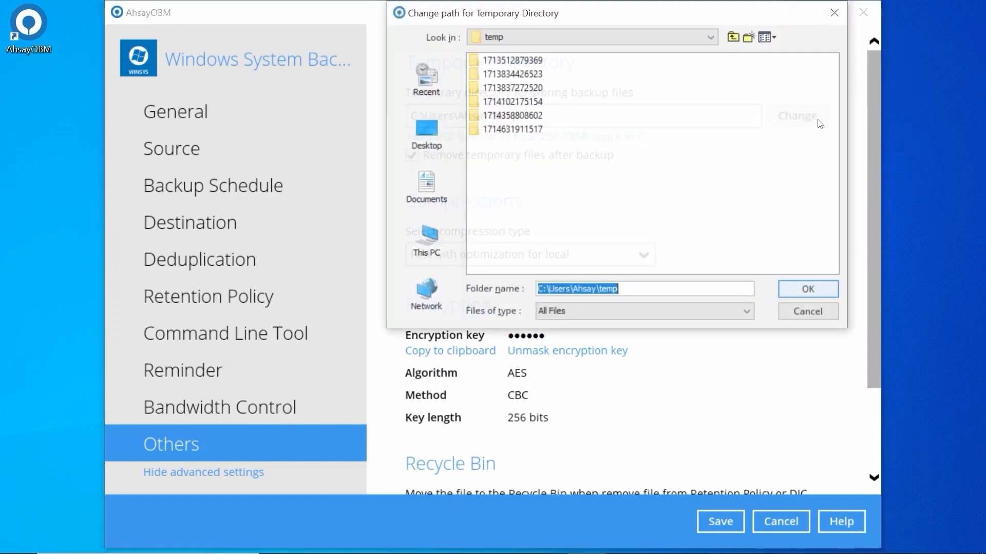
{"action": "left_click", "coordinate": [427, 234]}
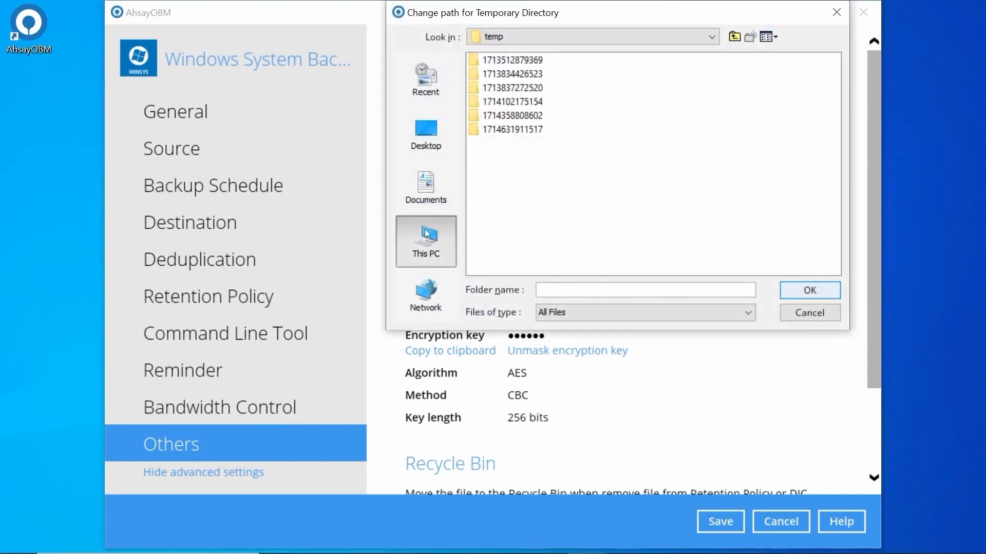
{"action": "left_click", "coordinate": [512, 172]}
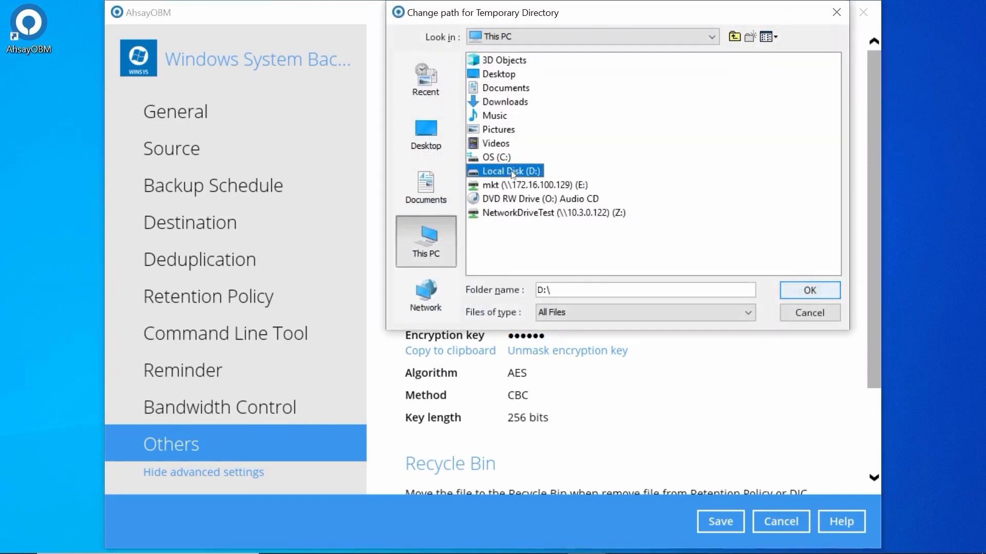
{"action": "double_click", "coordinate": [475, 174]}
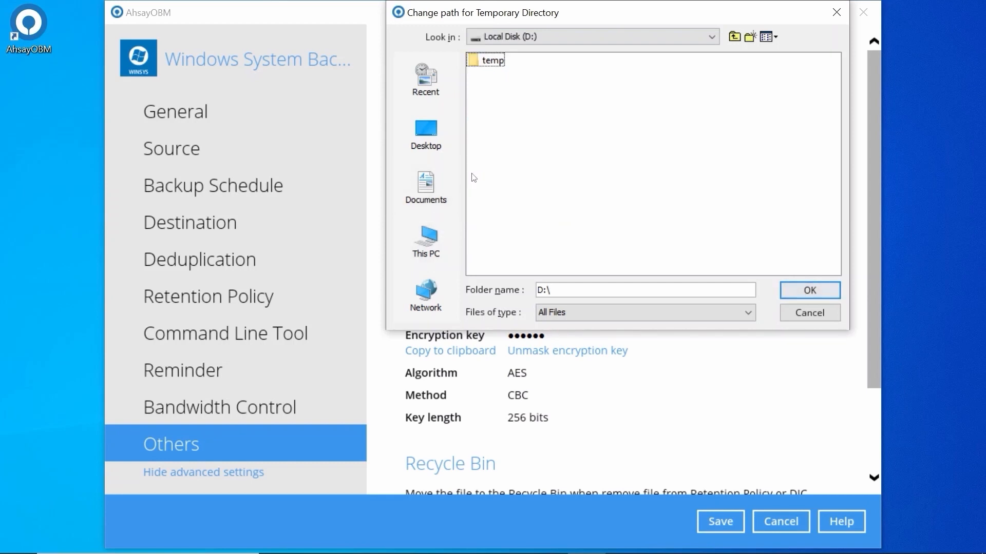
{"action": "left_click", "coordinate": [479, 62]}
{"action": "left_click", "coordinate": [818, 289]}
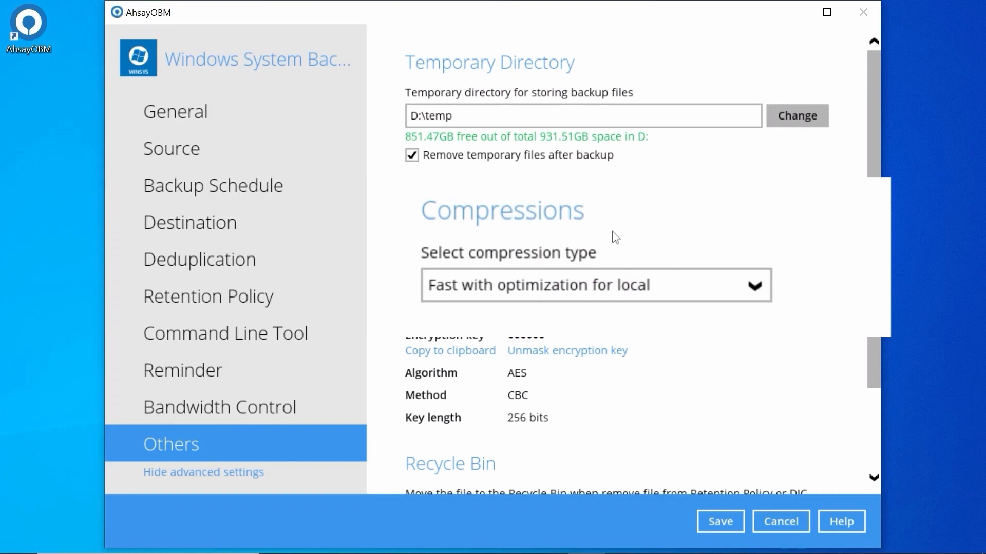
Examine the compression types, keep Fast with optimization for local, and save the backup set's settings
{"action": "left_click", "coordinate": [762, 291]}
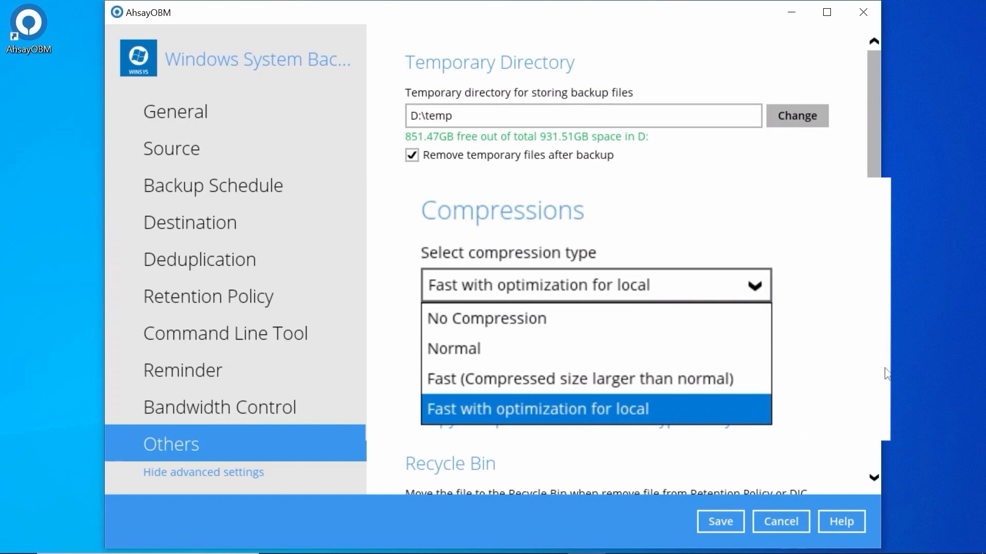
{"action": "left_click", "coordinate": [890, 322]}
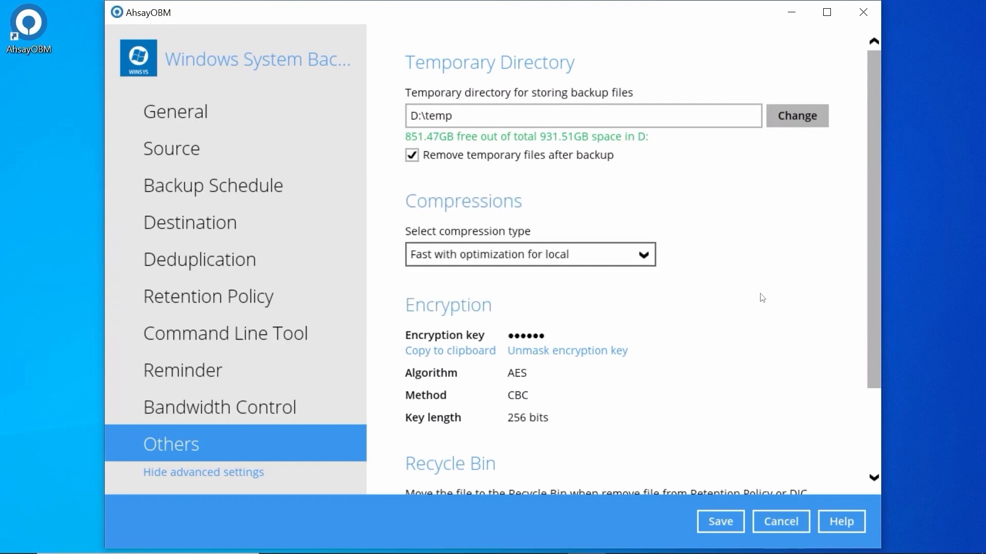
{"action": "left_click", "coordinate": [723, 521]}
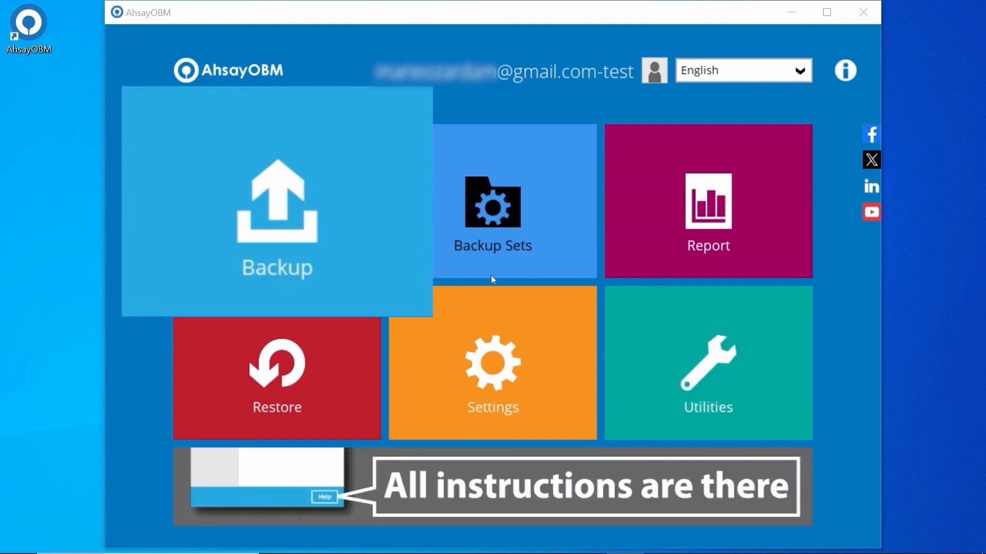
Start a manual backup of the Windows System Backup set to both destinations, toggling the Run Retention Policy after backup option
{"action": "left_click", "coordinate": [339, 272]}
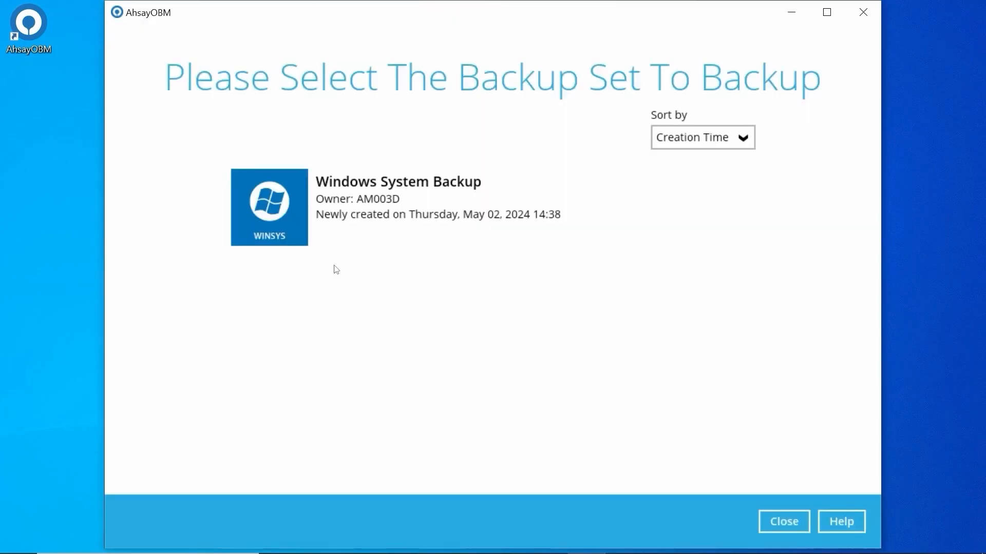
{"action": "left_click", "coordinate": [576, 199]}
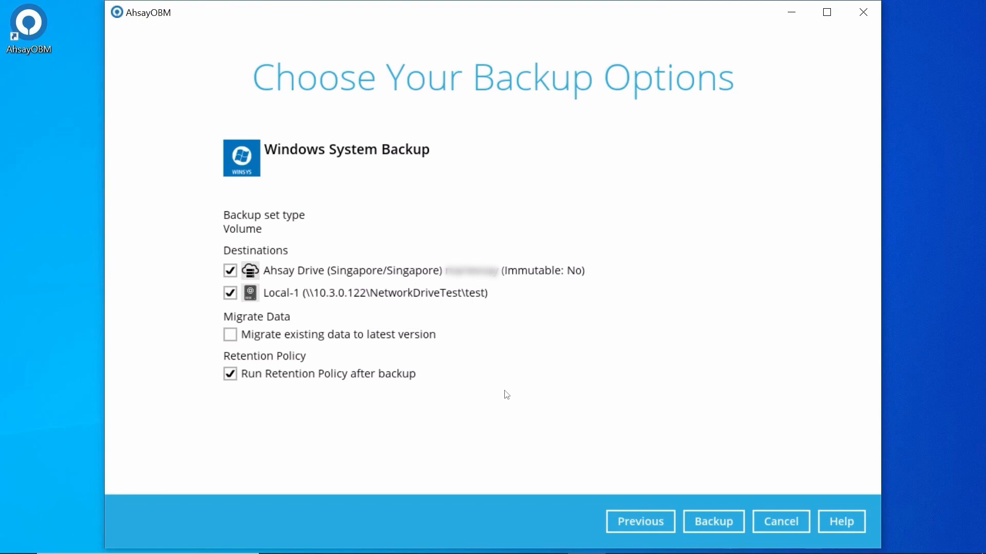
{"action": "left_click", "coordinate": [231, 377]}
{"action": "left_click", "coordinate": [717, 527]}
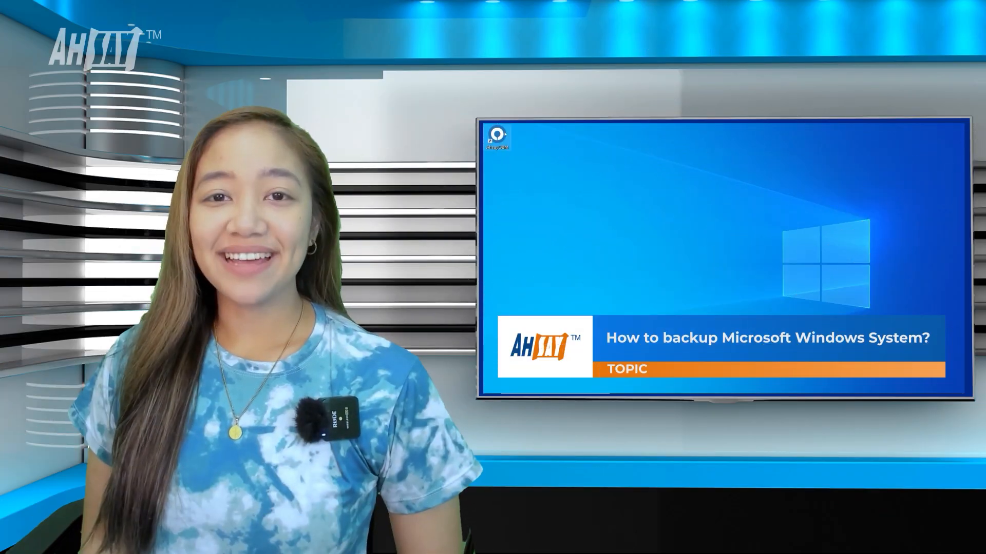
{"action": "double_click", "coordinate": [500, 136]}
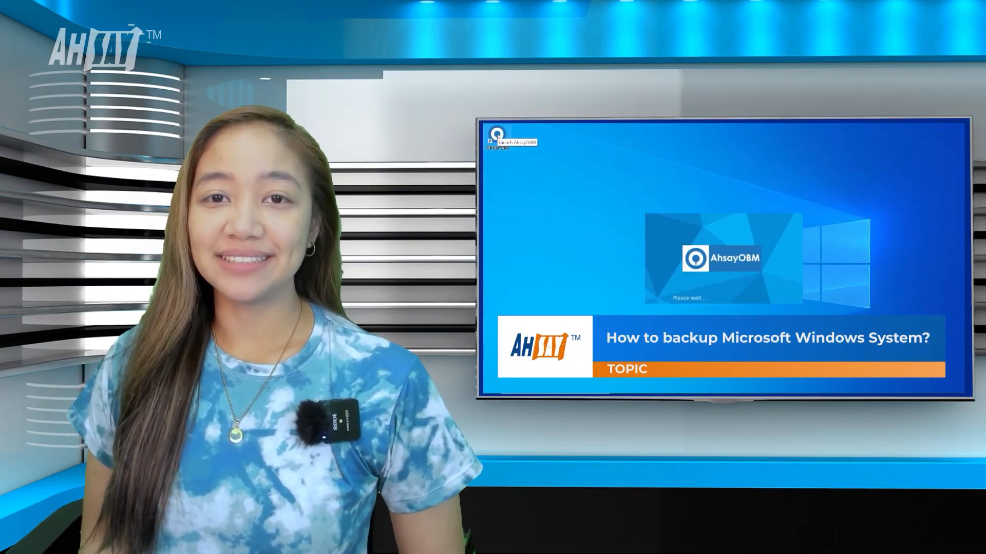
{"action": "type", "text": "********"}
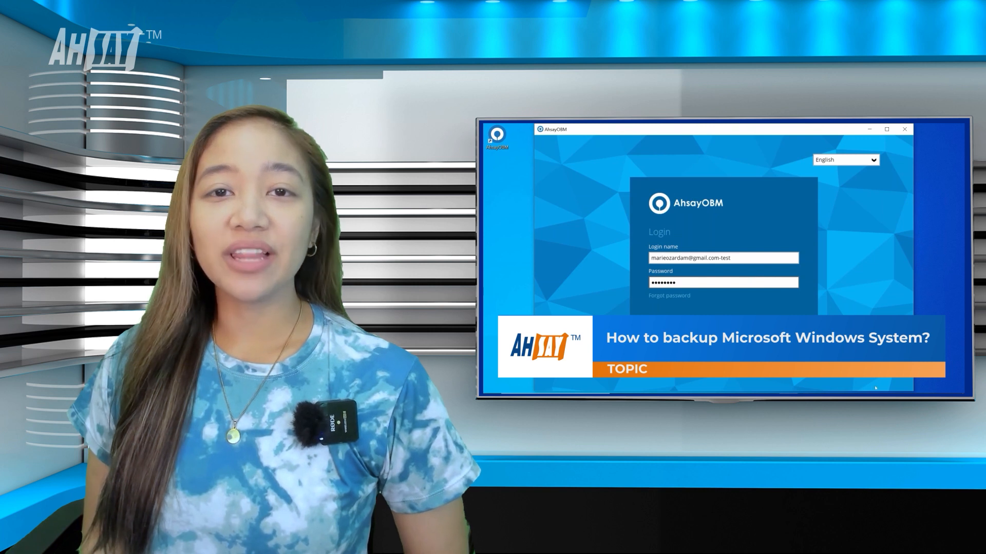
{"action": "key", "text": "Return"}
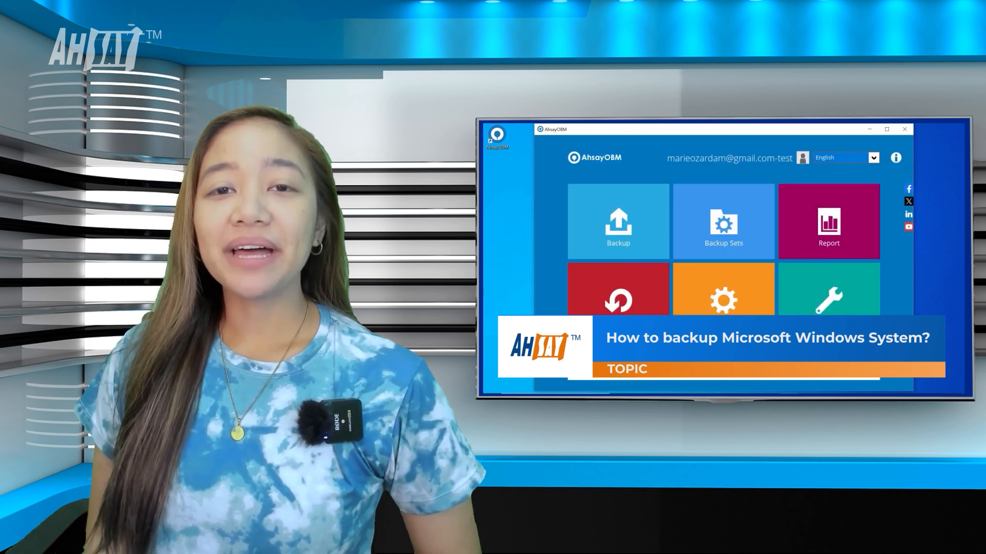
{"action": "left_click", "coordinate": [754, 250]}
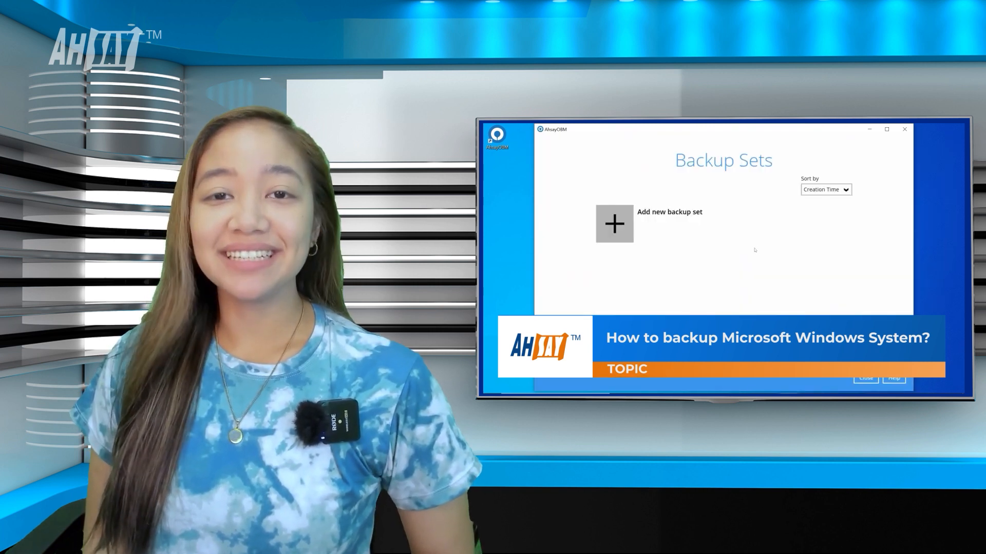
{"action": "left_click", "coordinate": [615, 237]}
{"action": "left_click_drag", "start_coordinate": [663, 204], "coordinate": [592, 205]}
{"action": "type", "text": "Windows System Backup"}
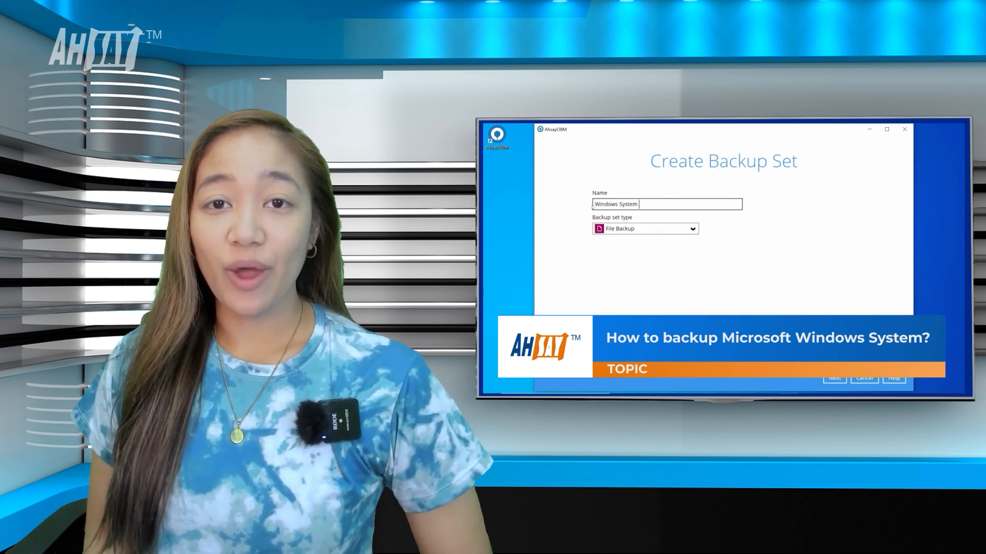
{"action": "left_click", "coordinate": [693, 228]}
{"action": "left_click", "coordinate": [642, 293]}
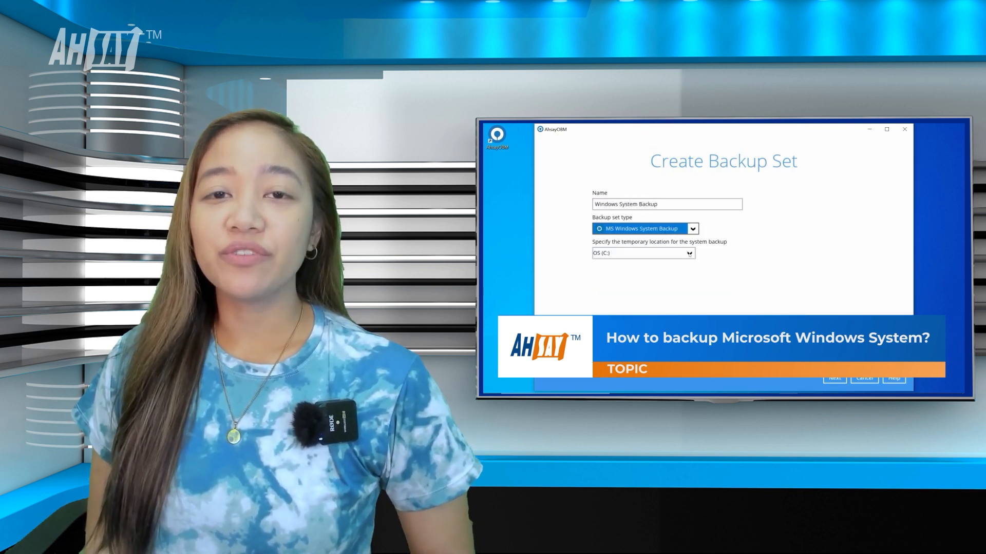
{"action": "left_click", "coordinate": [689, 253]}
{"action": "left_click", "coordinate": [616, 284]}
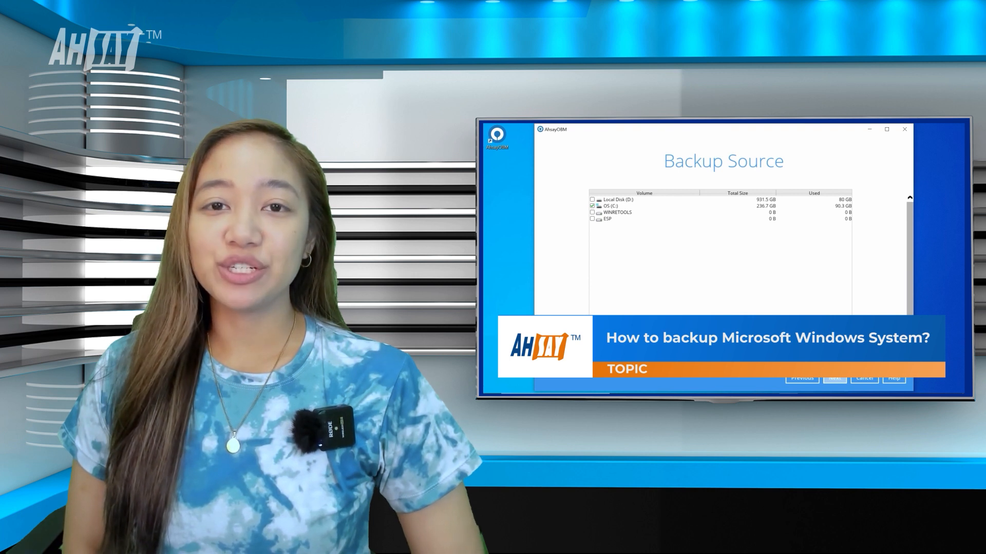
{"action": "left_click", "coordinate": [834, 379]}
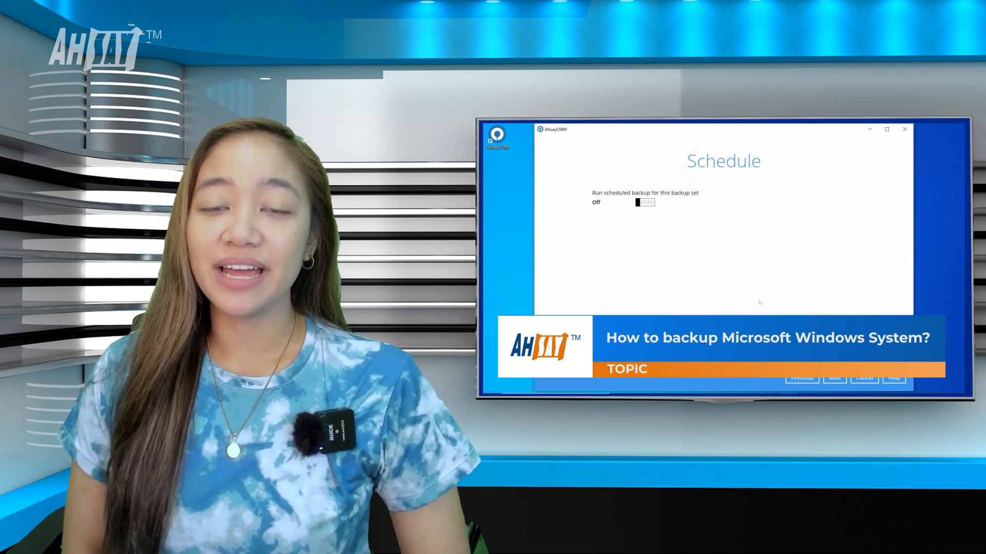
{"action": "left_click", "coordinate": [645, 202]}
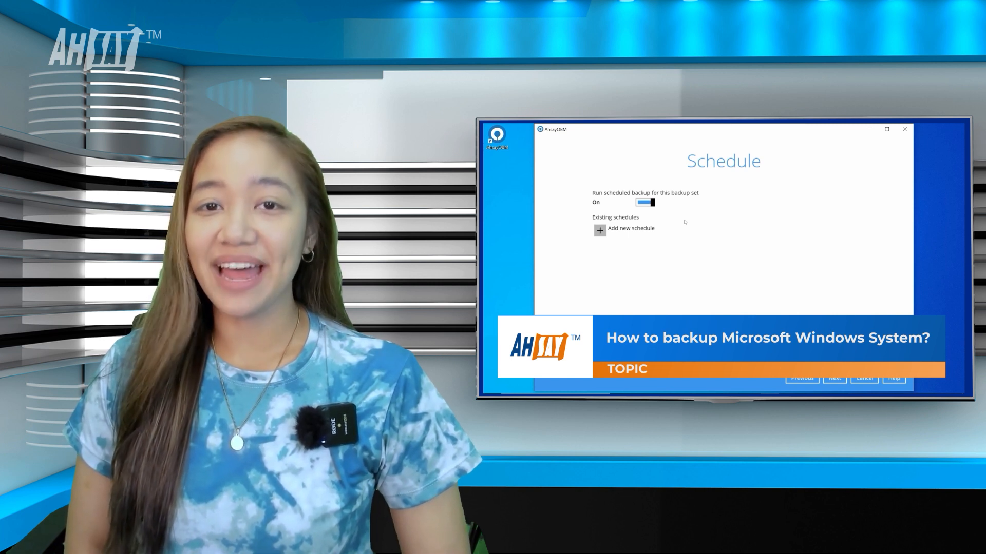
{"action": "left_click", "coordinate": [600, 231]}
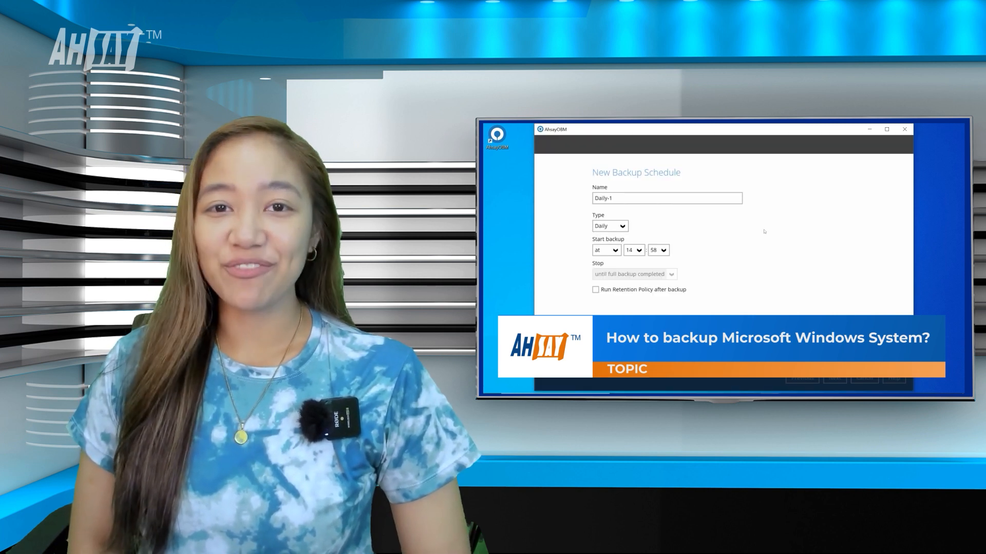